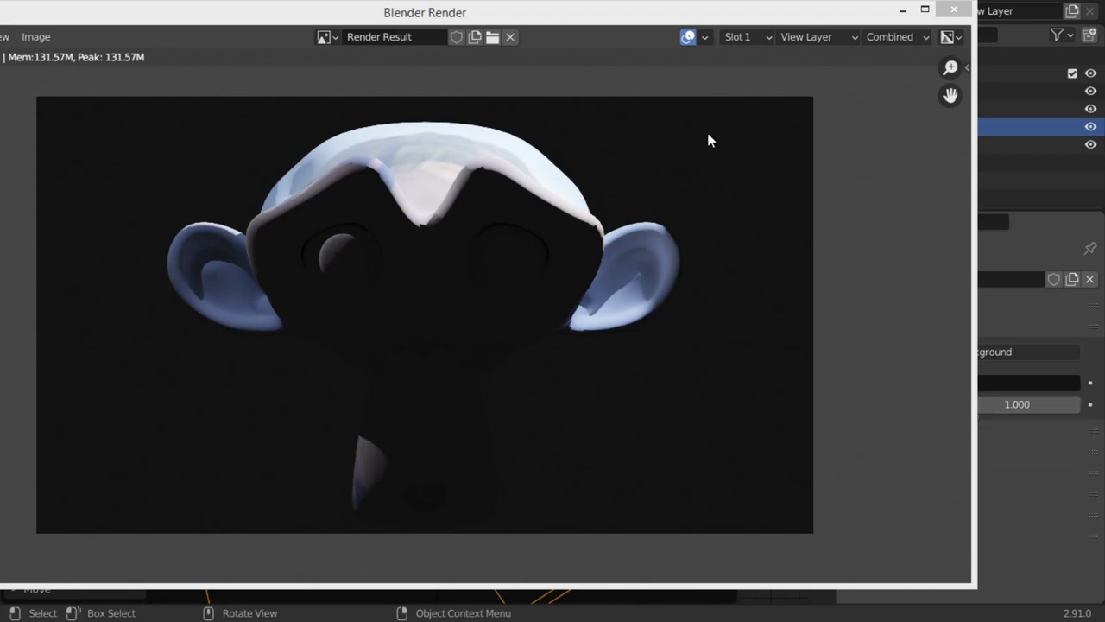
# Shift and narrow the render result window, then close it to return to the viewport
pyautogui.moveTo(630, 19); pyautogui.dragTo(674, 22)
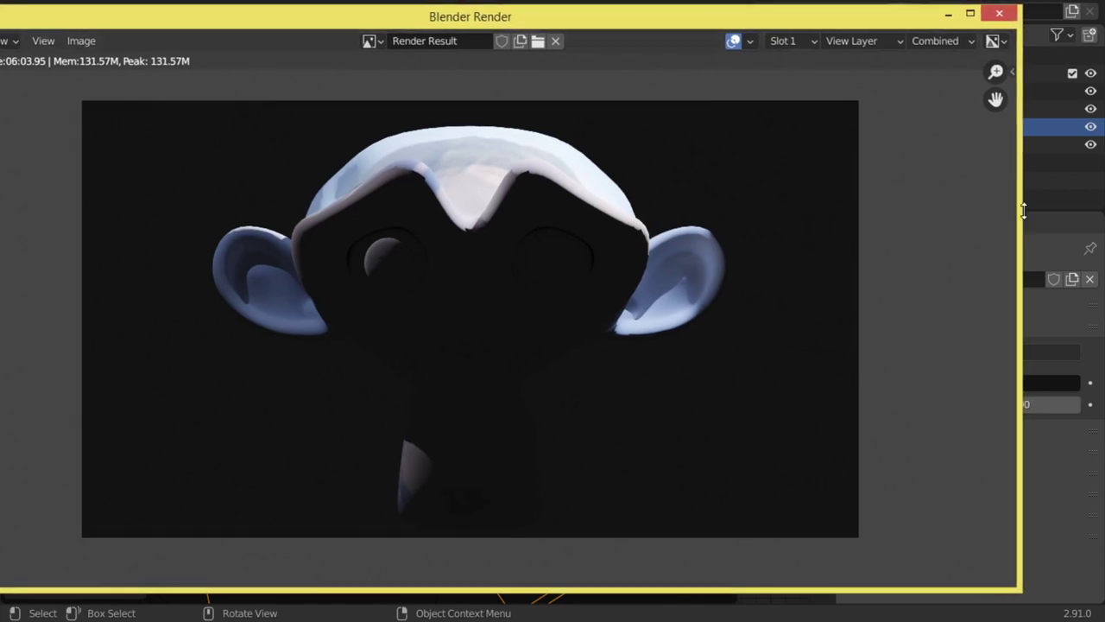
pyautogui.moveTo(1021, 204); pyautogui.dragTo(998, 205)
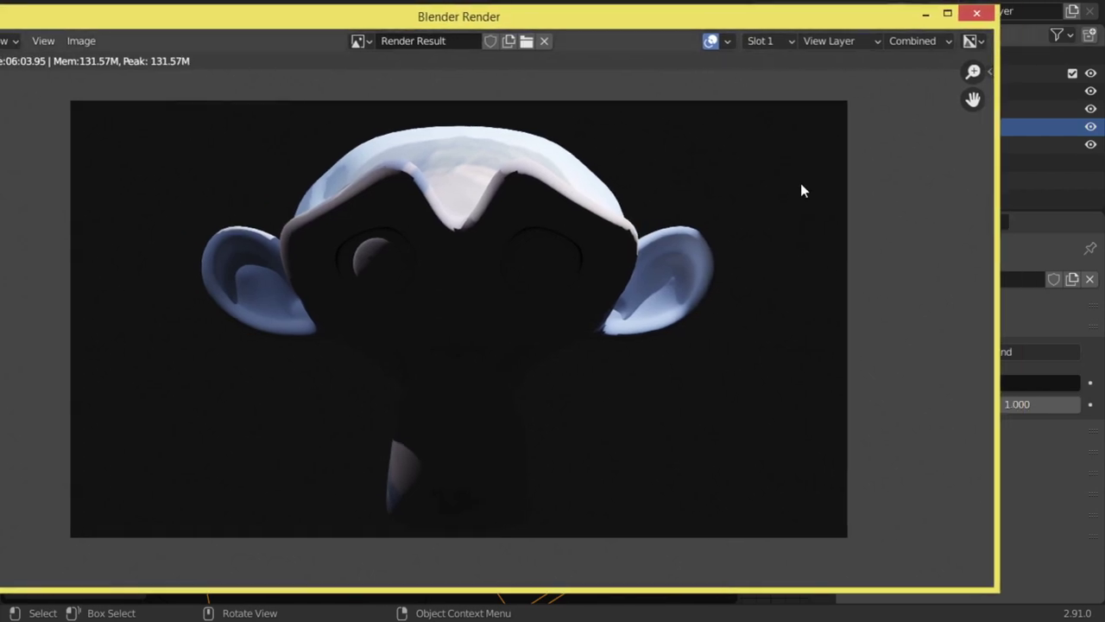
pyautogui.click(976, 15)
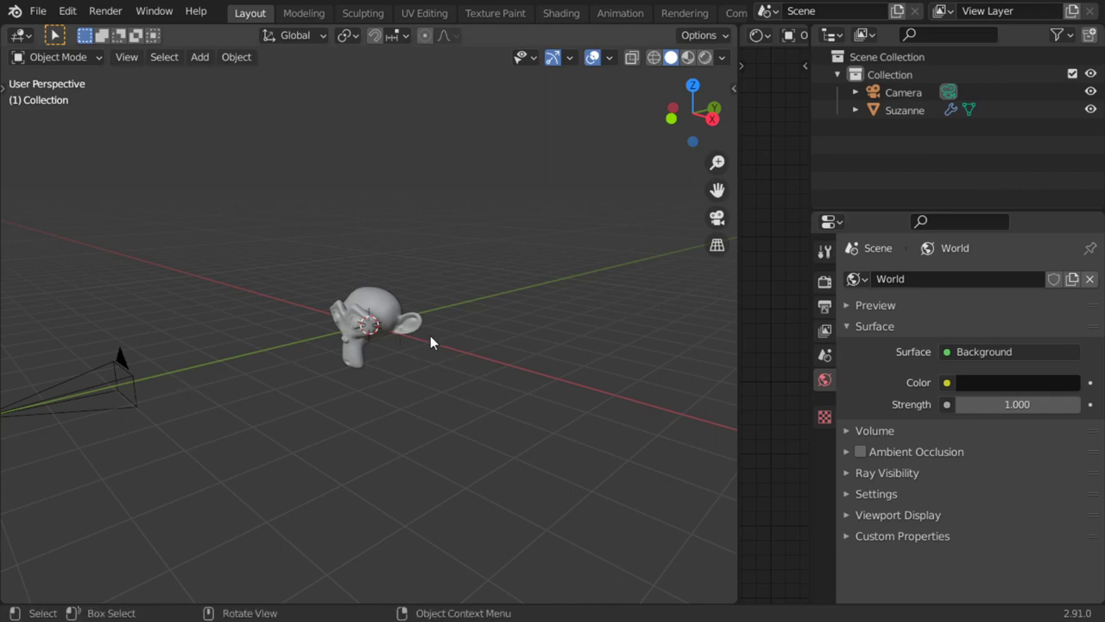
# View the scene from the front through the camera in Rendered shading
pyautogui.moveTo(377, 364)
pyautogui.mouseDown(button='middle')
pyautogui.moveTo(426, 339)
pyautogui.moveTo(413, 340)
pyautogui.mouseUp(button='middle')
pyautogui.press('KP_1')
pyautogui.press('KP_0')
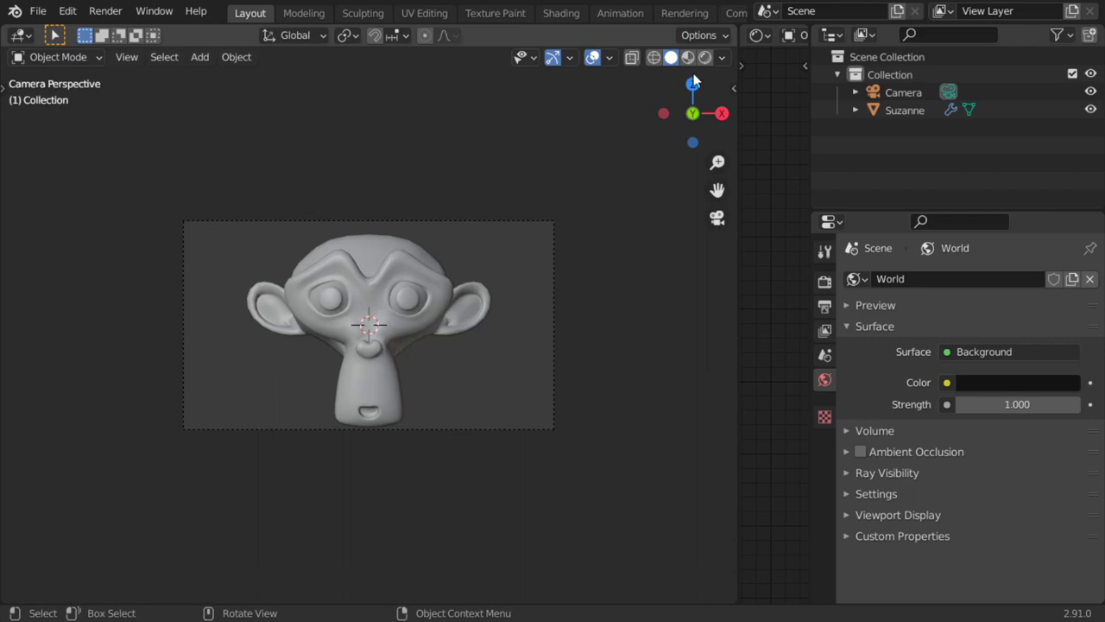
pyautogui.click(705, 57)
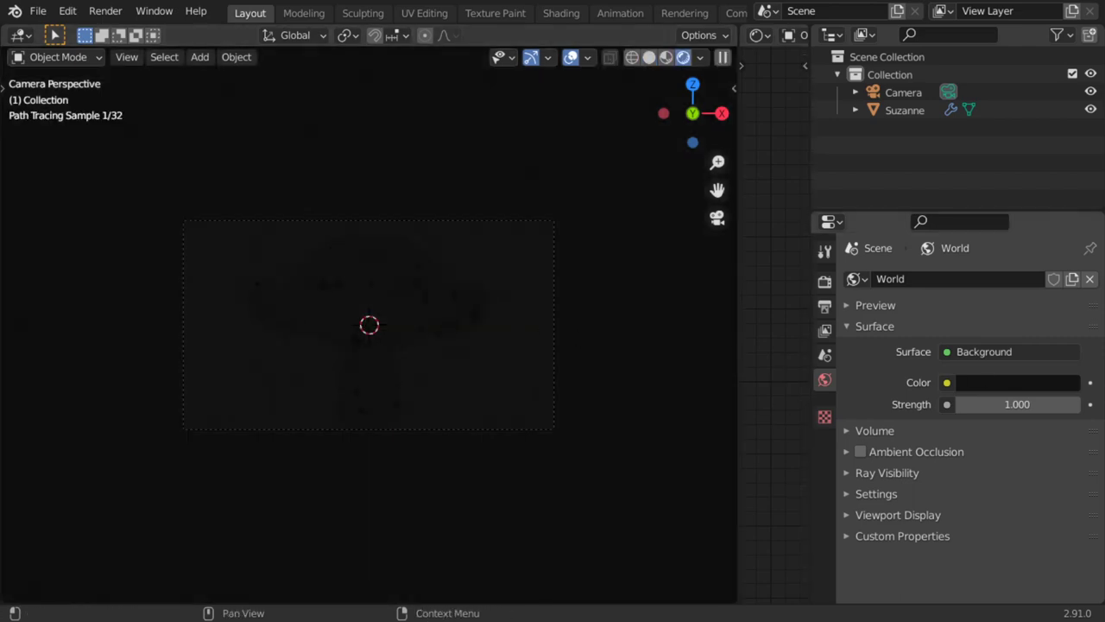
# Drag the World Color value down to 0 for black, then return to Solid front view
pyautogui.click(1055, 393)
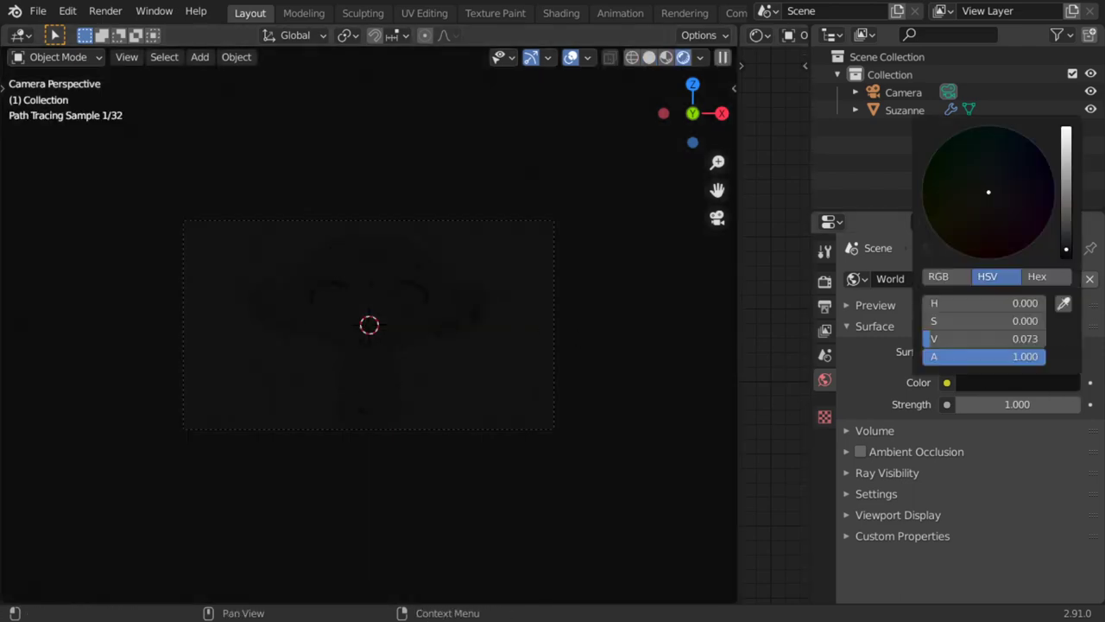
pyautogui.moveTo(1066, 249); pyautogui.dragTo(1066, 257)
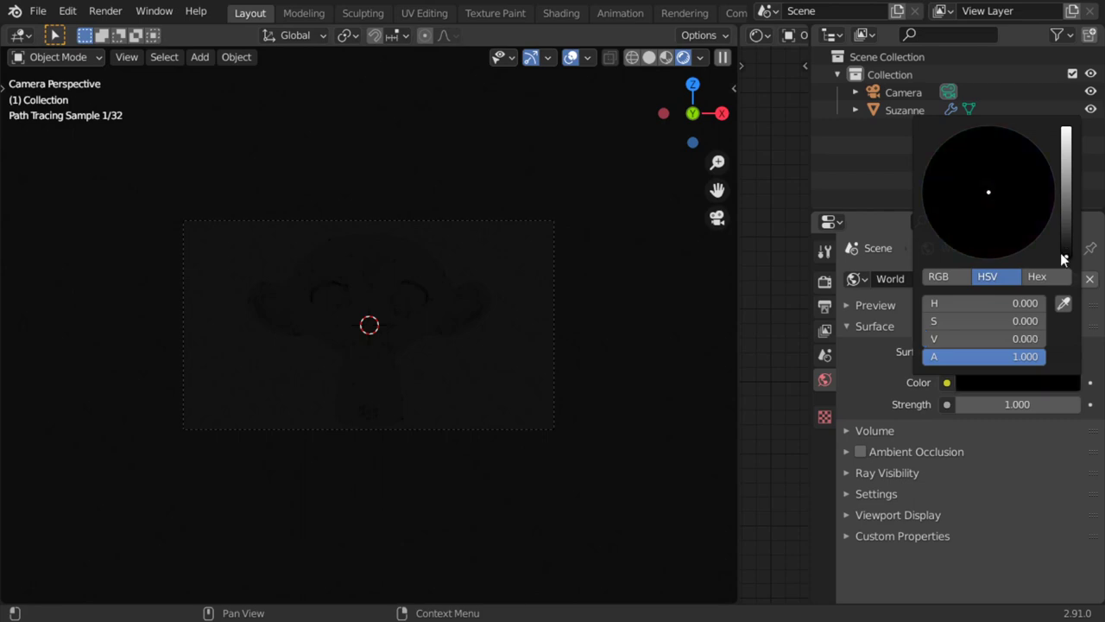
pyautogui.click(723, 60)
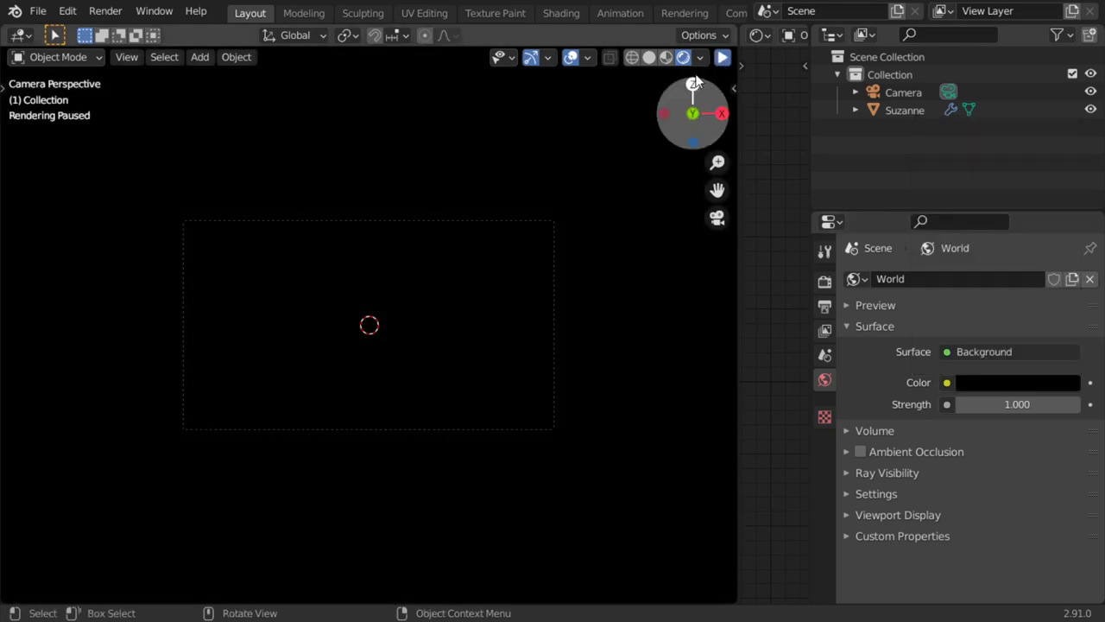
pyautogui.click(1075, 386)
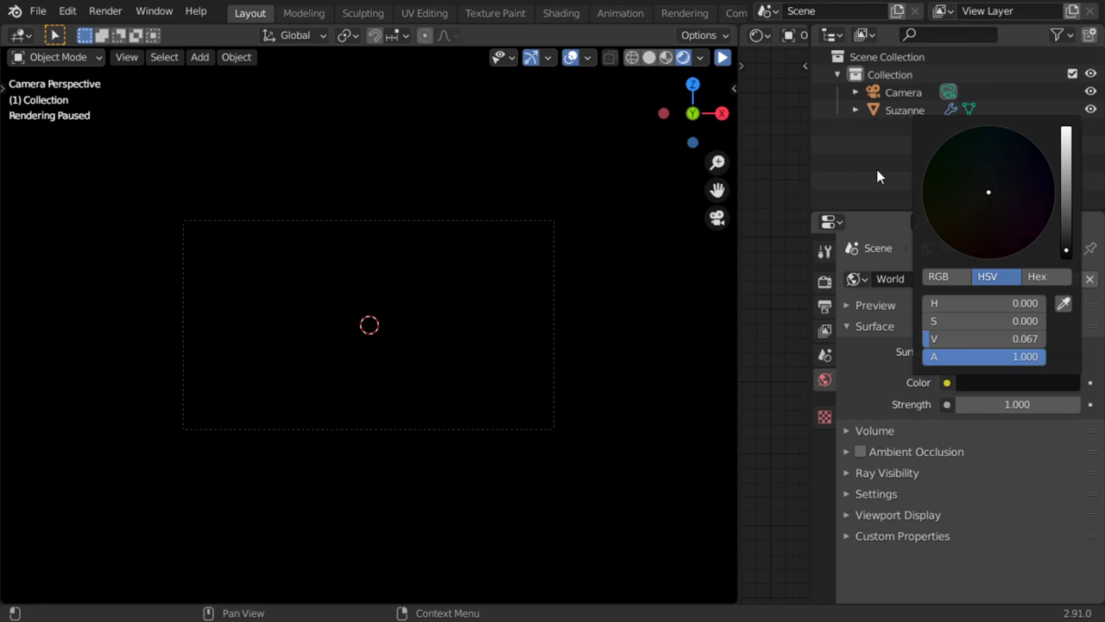
pyautogui.click(667, 60)
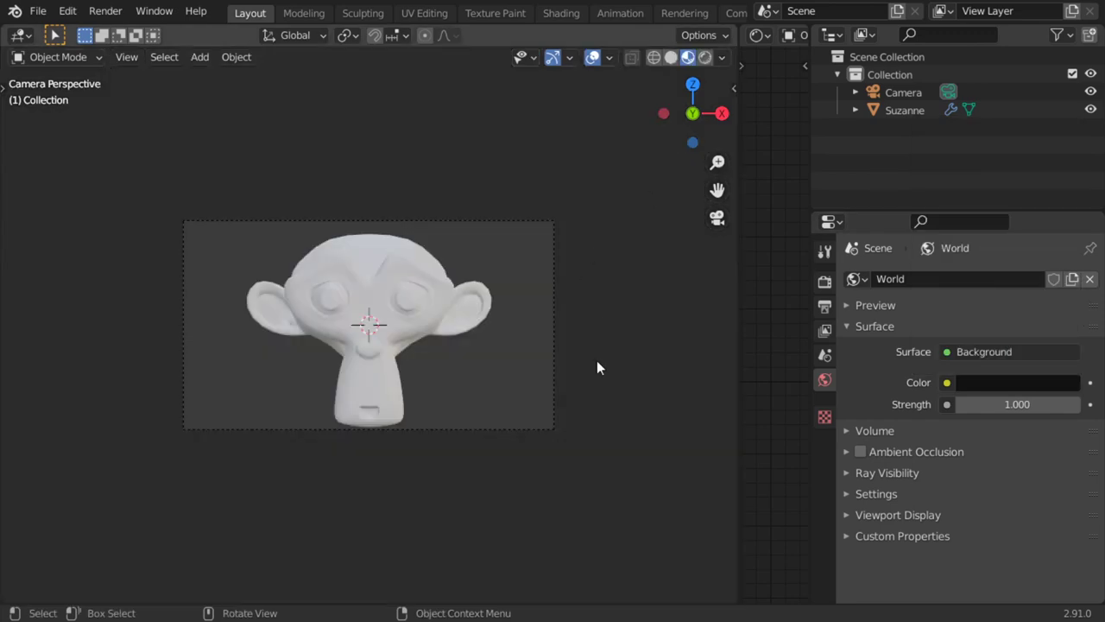
pyautogui.press('KP_1')
# Add a Spot light and roughly move and rotate it above Suzanne
pyautogui.hotkey('shift', 'a')
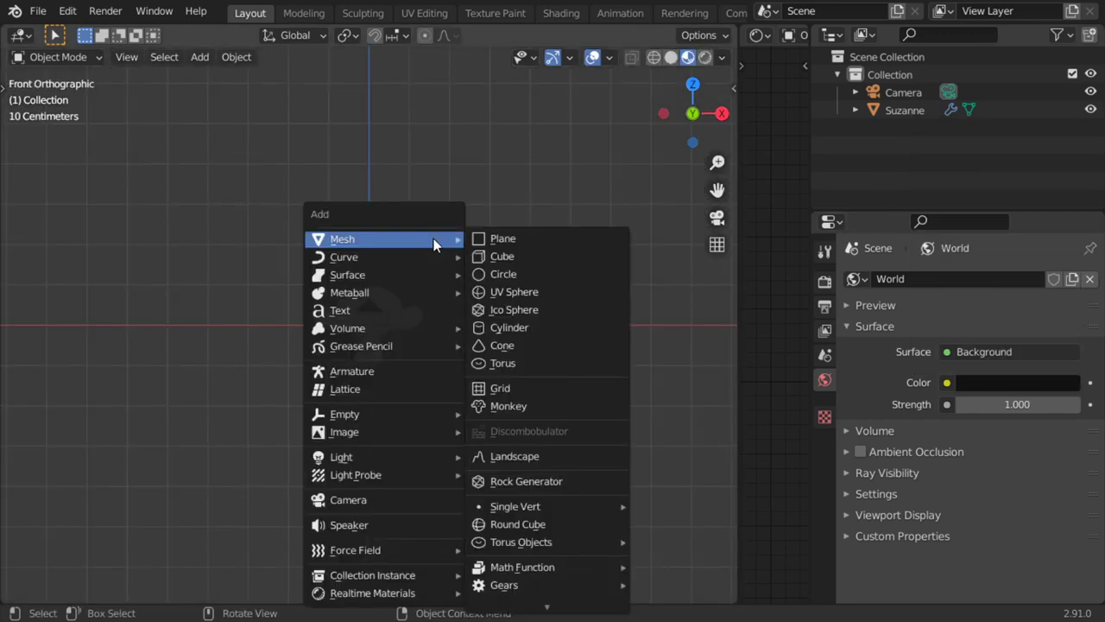
pyautogui.click(509, 502)
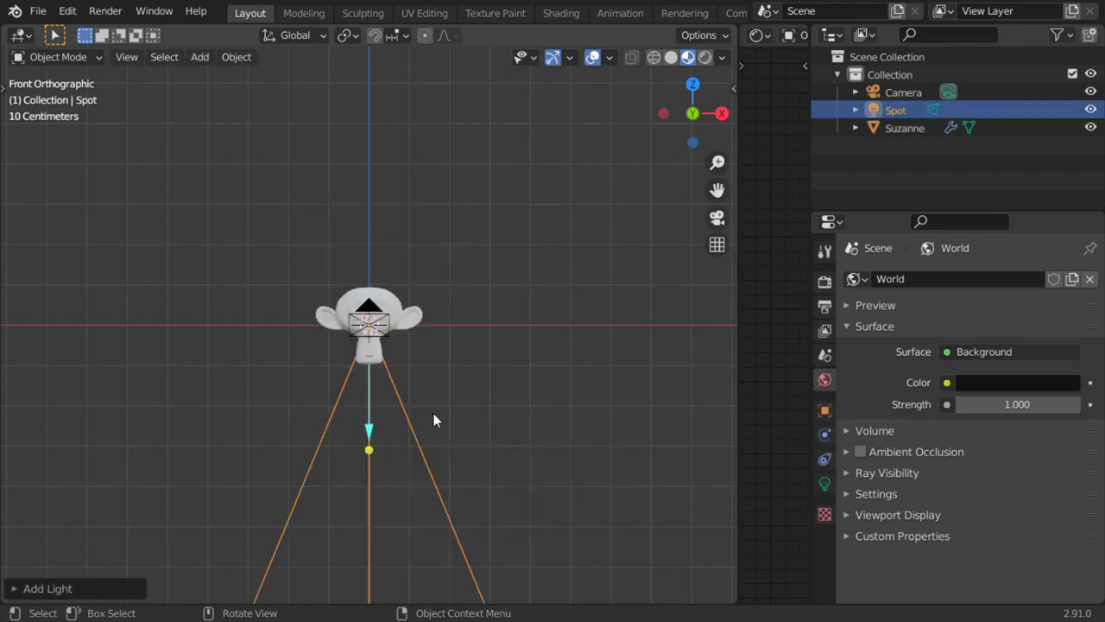
pyautogui.press('g')
pyautogui.click(478, 238)
pyautogui.press('r')
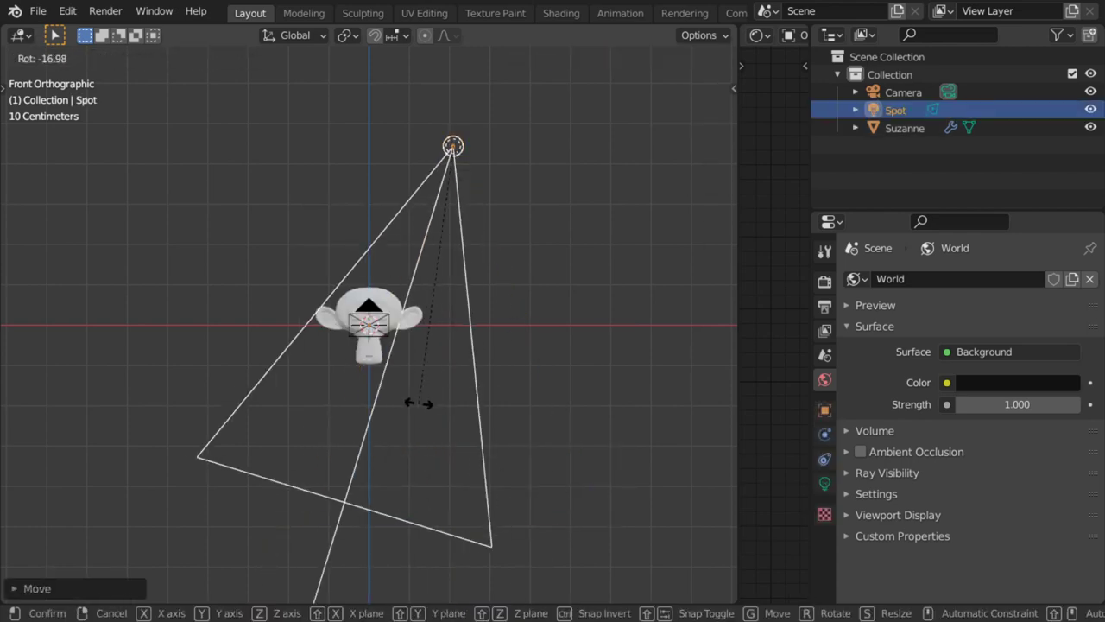
pyautogui.click(408, 405)
# From top view, reposition the spot light and rotate it toward Suzanne
pyautogui.press('KP_7')
pyautogui.press('g')
pyautogui.click(439, 342)
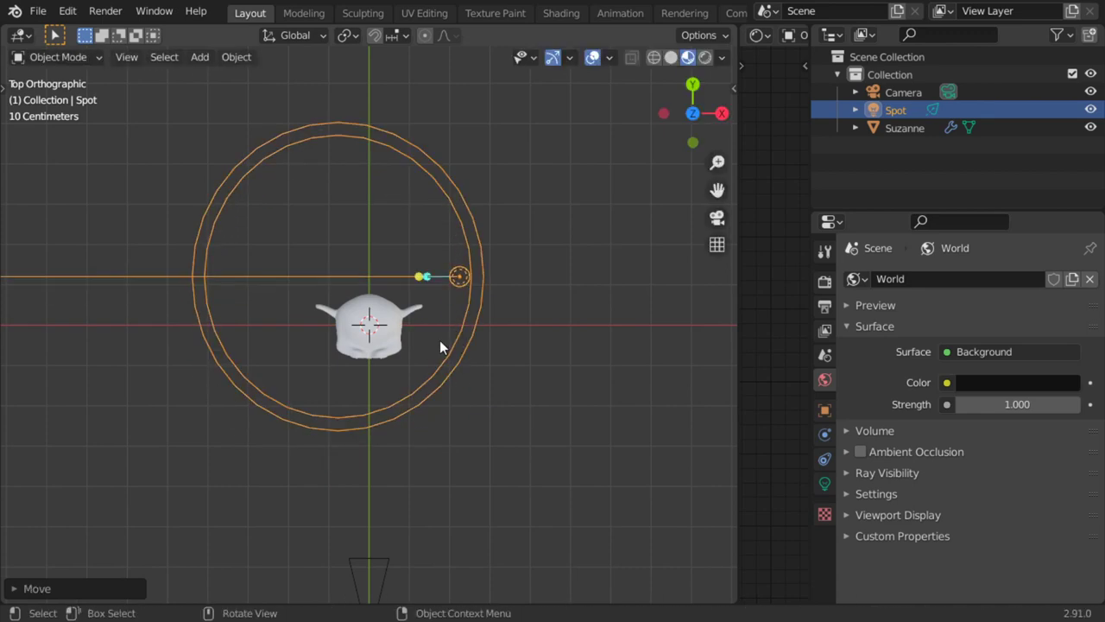
pyautogui.press('r')
pyautogui.click(419, 545)
pyautogui.press('g')
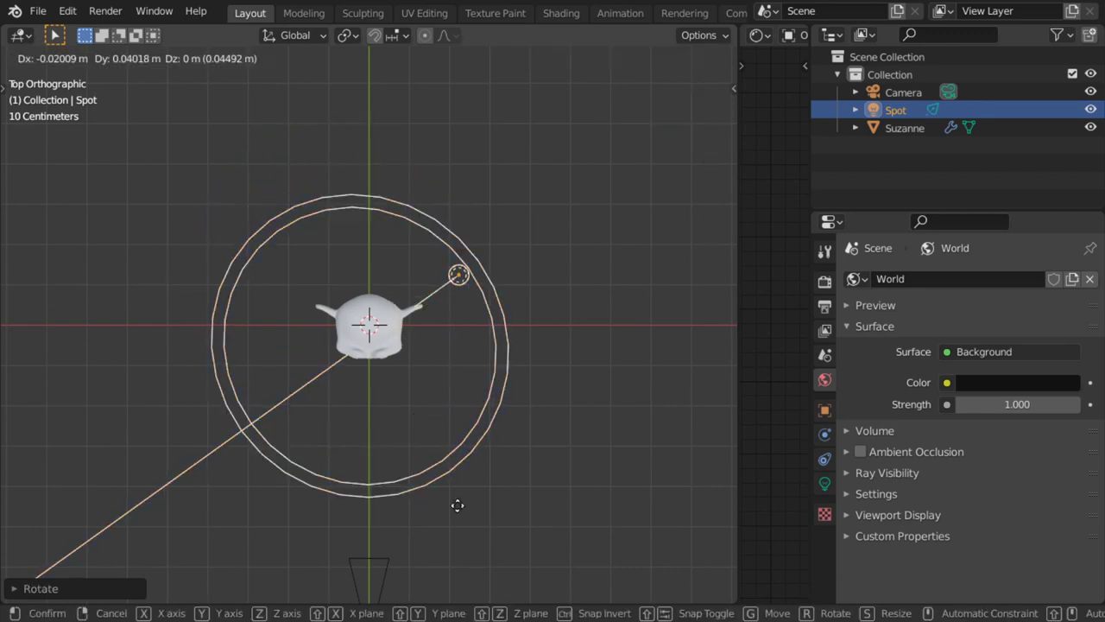
pyautogui.click(460, 476)
pyautogui.press('r')
pyautogui.click(497, 544)
# Through the camera, fine-tune the spot light's aim onto Suzanne's face and show its light settings
pyautogui.press('KP_0')
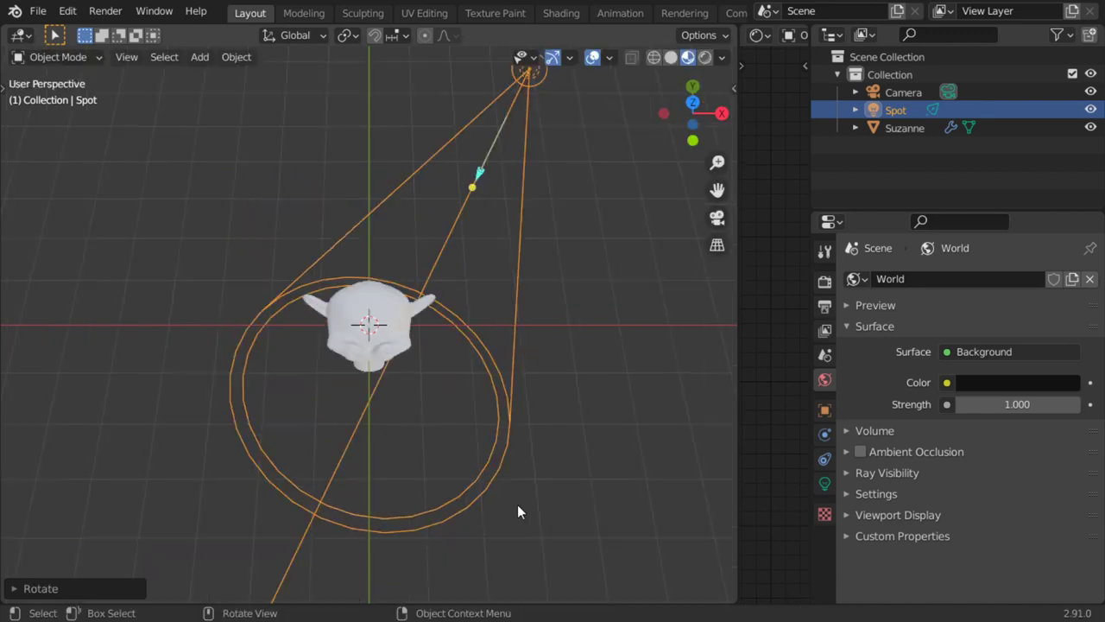
pyautogui.press('r')
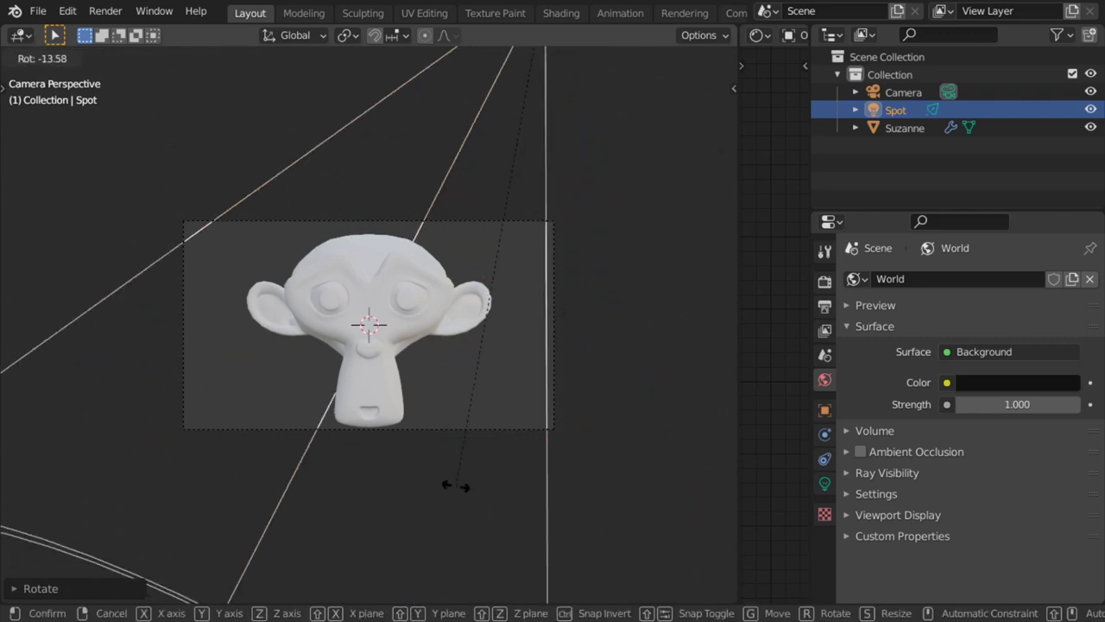
pyautogui.click(522, 464)
pyautogui.click(824, 485)
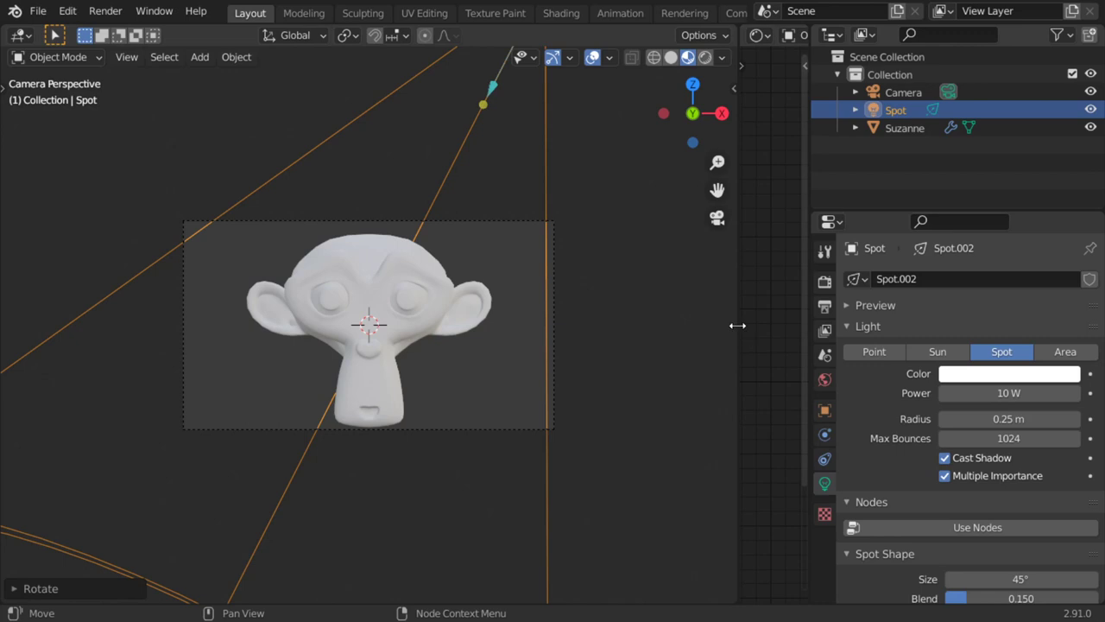
# Widen the Shader Editor, enable Use Nodes for the spot light, and frame the Emission node
pyautogui.moveTo(740, 327); pyautogui.dragTo(356, 313)
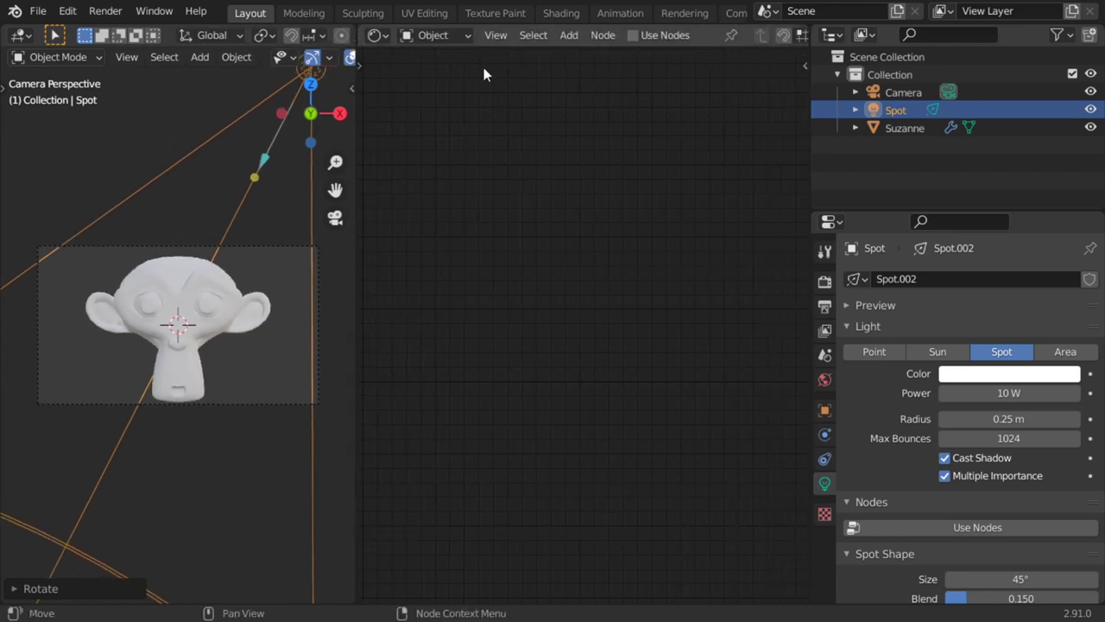
pyautogui.click(633, 35)
pyautogui.moveTo(555, 330)
pyautogui.keyDown('alt'); pyautogui.mouseDown()
pyautogui.moveTo(657, 347)
pyautogui.moveTo(740, 387)
pyautogui.mouseUp(); pyautogui.keyUp('alt')
pyautogui.keyDown('alt'); pyautogui.moveTo(712, 301); pyautogui.dragTo(786, 303); pyautogui.keyUp('alt')
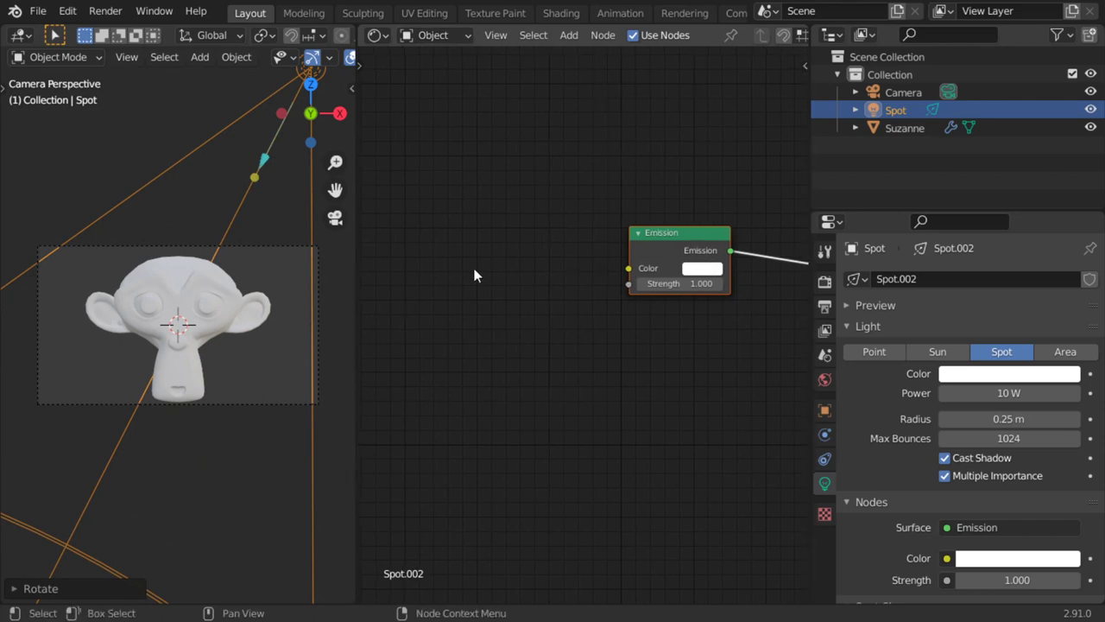
pyautogui.click(639, 232)
pyautogui.click(639, 232)
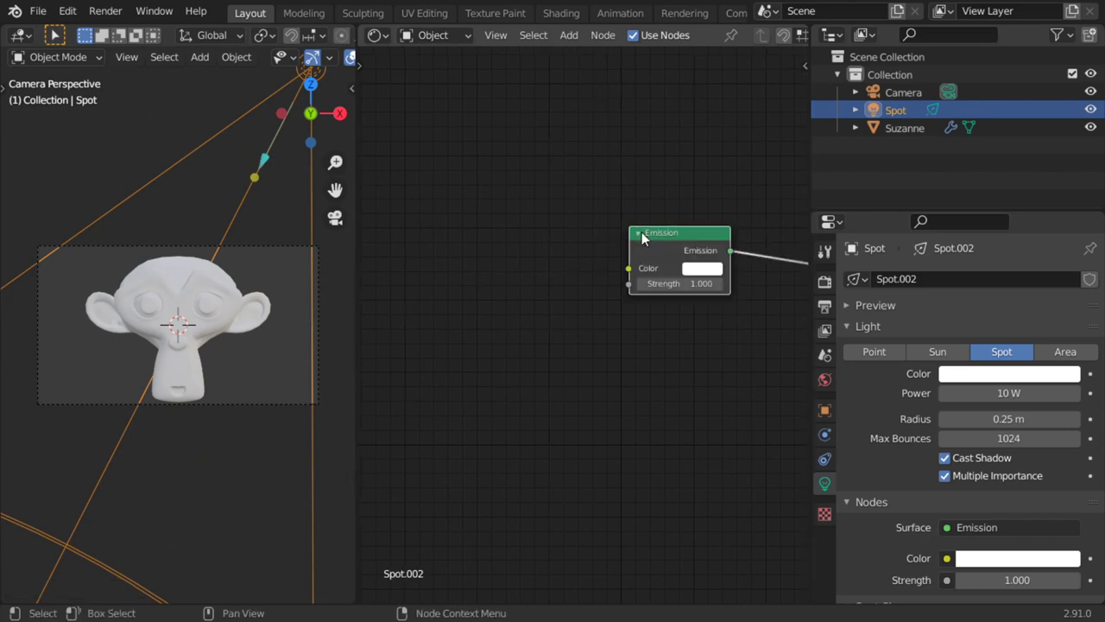
# Add a Magic Texture node left of Emission and link its Color to Emission Color
pyautogui.hotkey('shift', 'a')
pyautogui.click(424, 253)
pyautogui.write('te')
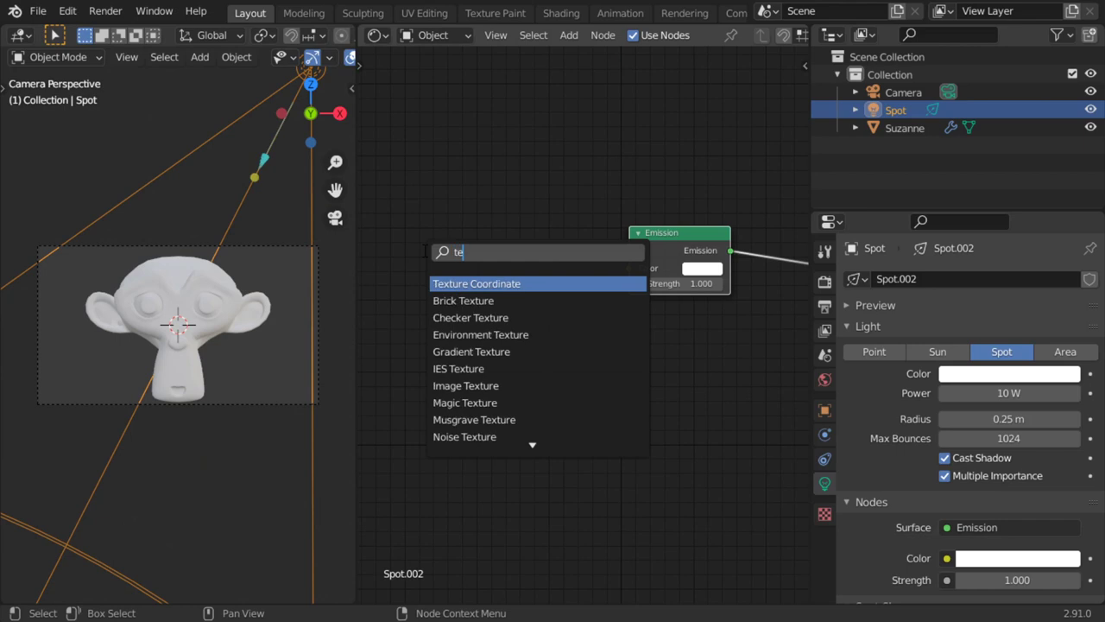
pyautogui.write('xt')
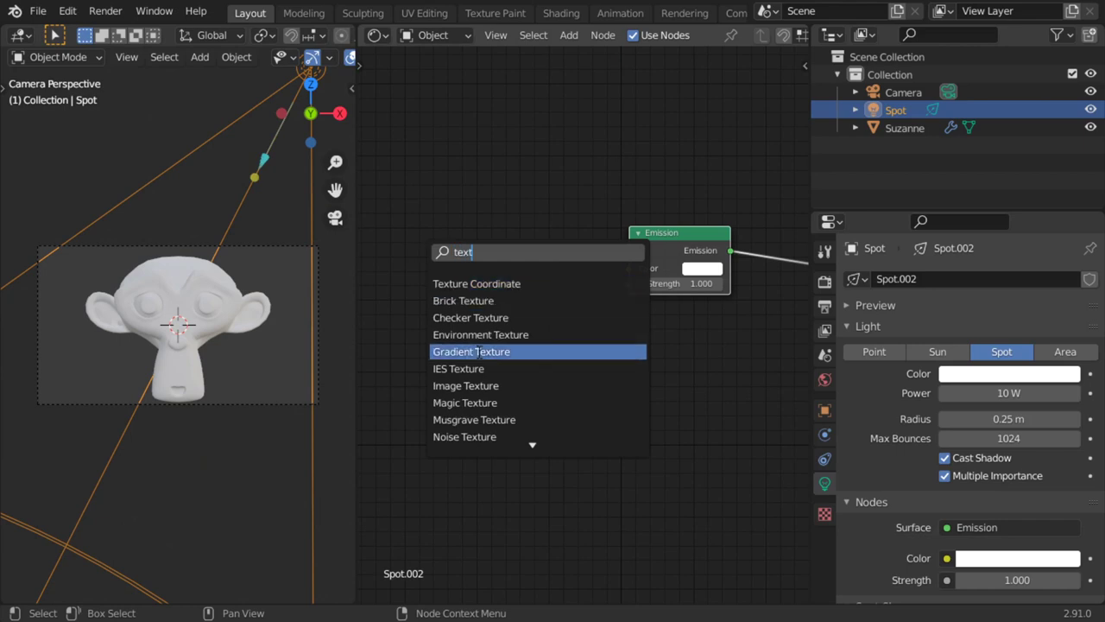
pyautogui.click(464, 402)
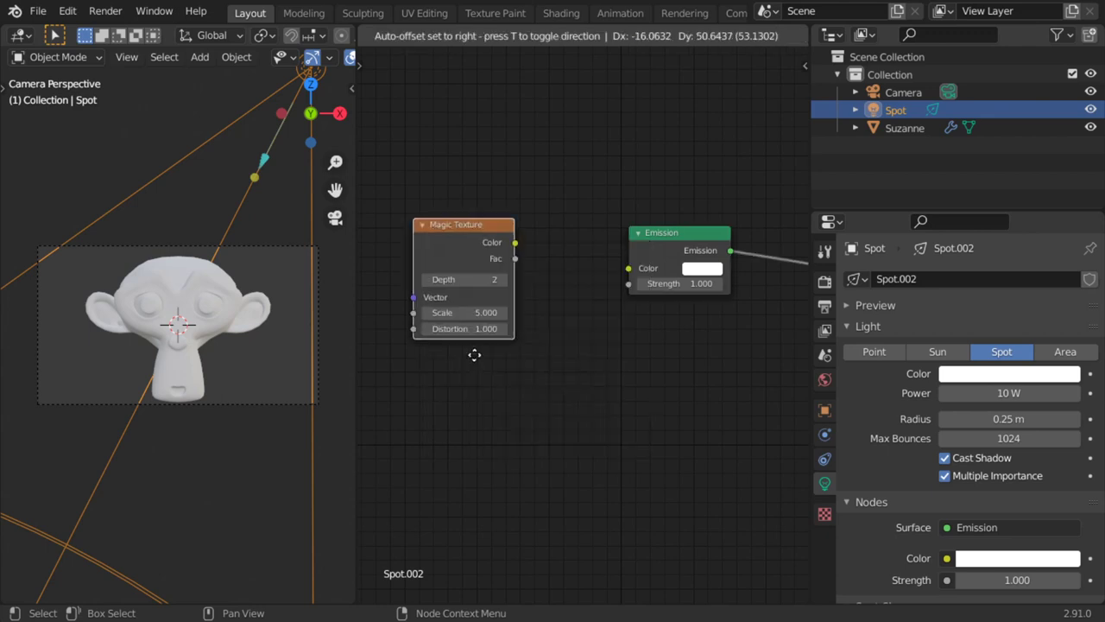
pyautogui.click(491, 417)
pyautogui.moveTo(525, 291); pyautogui.dragTo(629, 269)
pyautogui.moveTo(574, 370); pyautogui.dragTo(685, 353, button='middle')
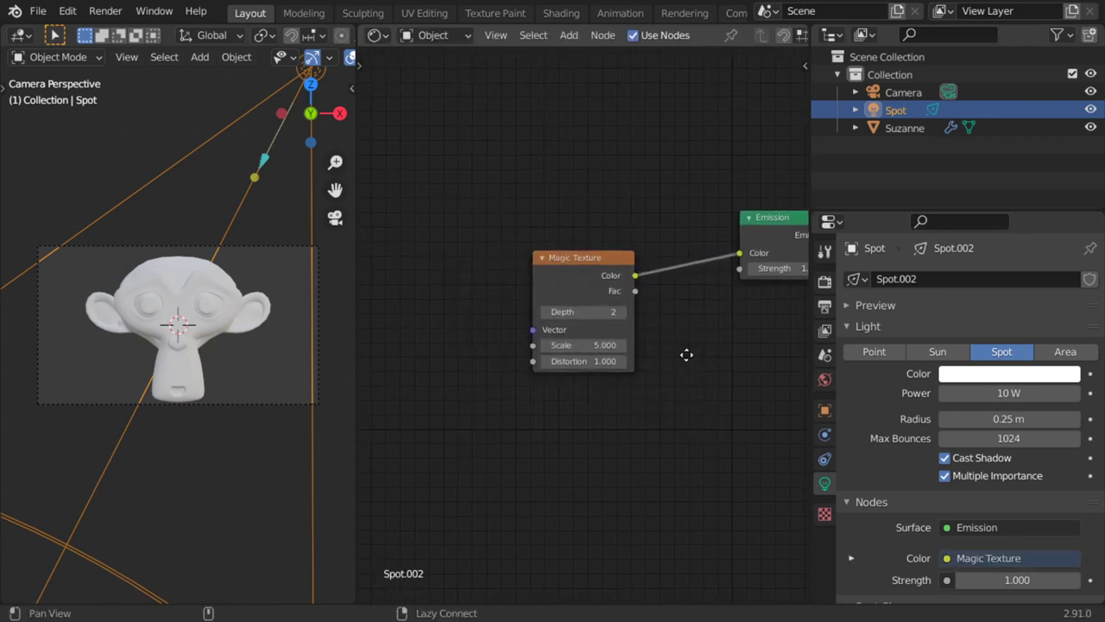
# Add Mapping and Texture Coordinate nodes with Ctrl+T and feed Normal into the Mapping Vector
pyautogui.hotkey('ctrl', 't')
pyautogui.keyDown('ctrl'); pyautogui.hscroll(-1, 597, 293); pyautogui.keyUp('ctrl')
pyautogui.keyDown('ctrl'); pyautogui.hscroll(-2, 472, 302); pyautogui.keyUp('ctrl')
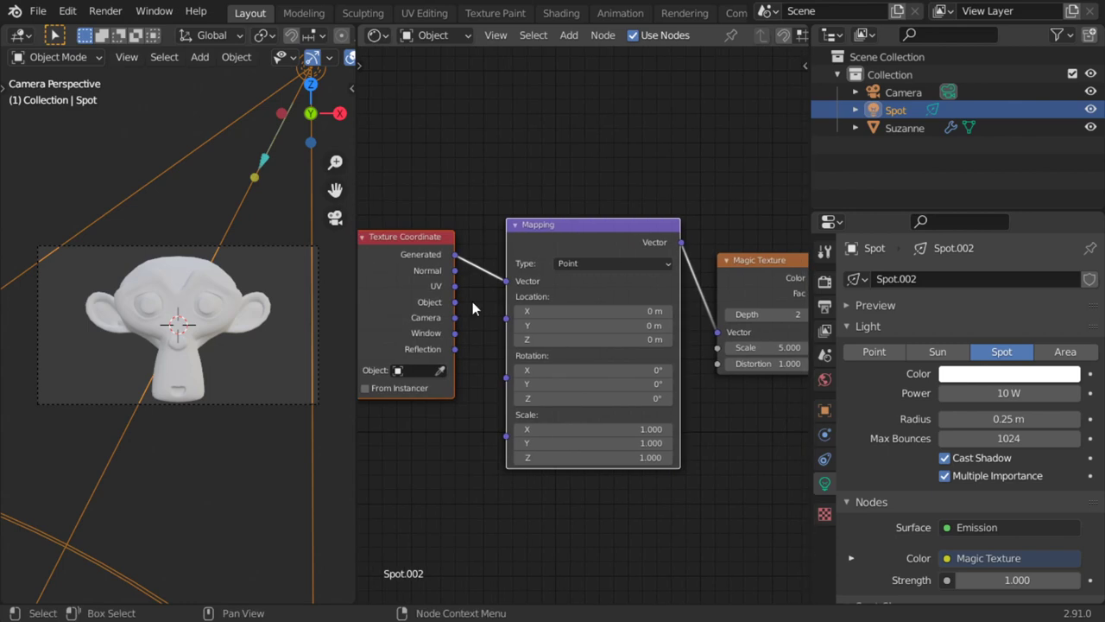
pyautogui.keyDown('ctrl'); pyautogui.hscroll(-2, 451, 278); pyautogui.keyUp('ctrl')
pyautogui.moveTo(455, 270); pyautogui.dragTo(506, 281)
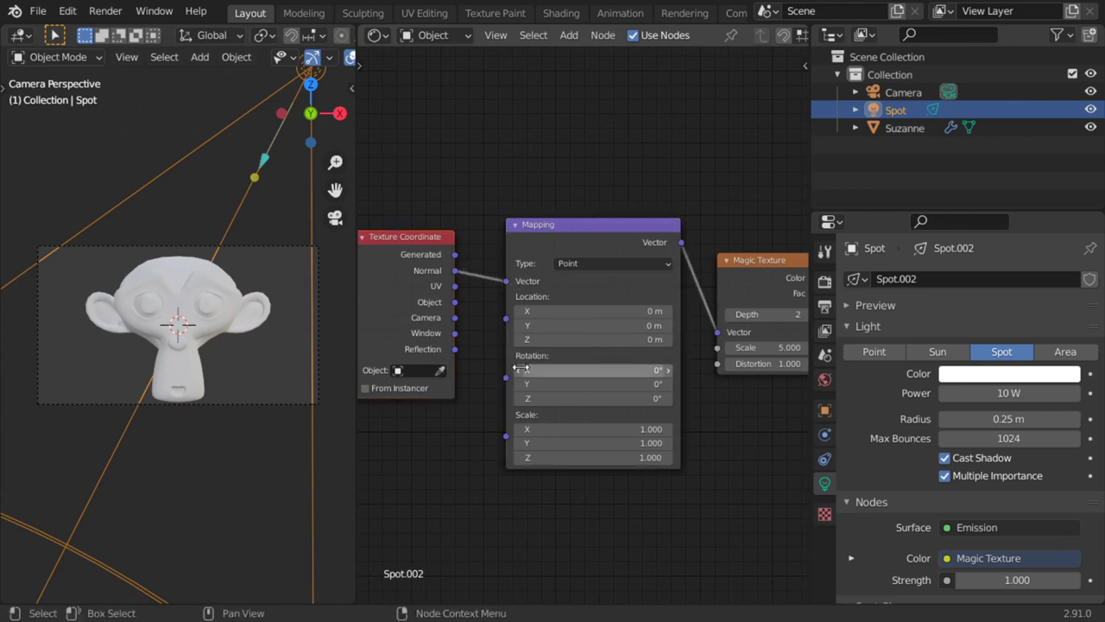
pyautogui.scroll(3, 233, 269)
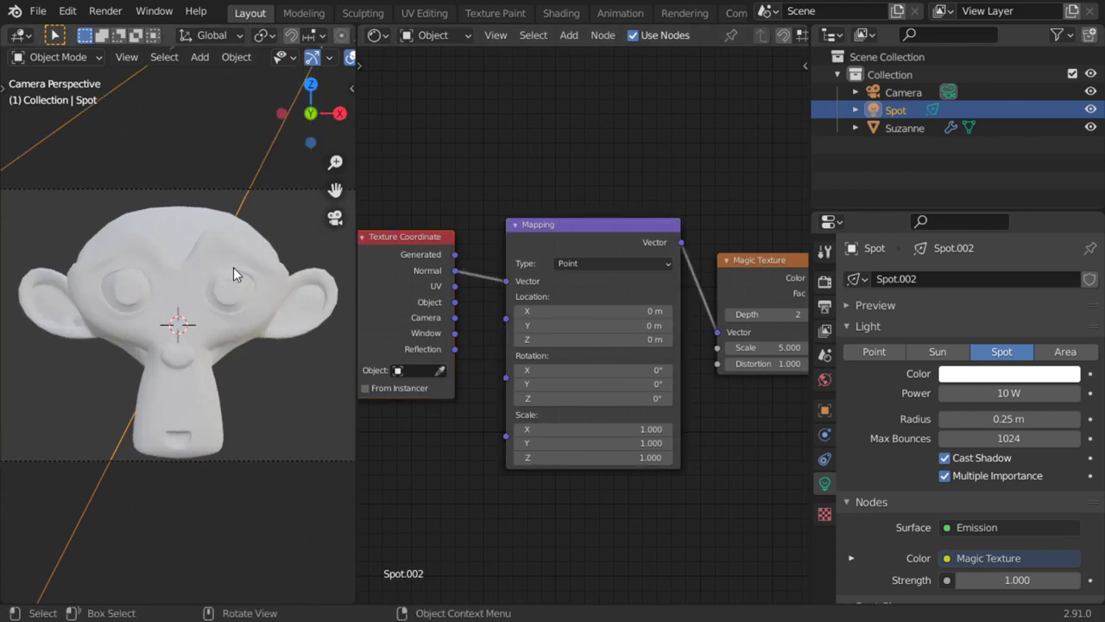
pyautogui.keyDown('shift'); pyautogui.moveTo(274, 229); pyautogui.dragTo(202, 232, button='middle'); pyautogui.keyUp('shift')
pyautogui.scroll(-3, 261, 55)
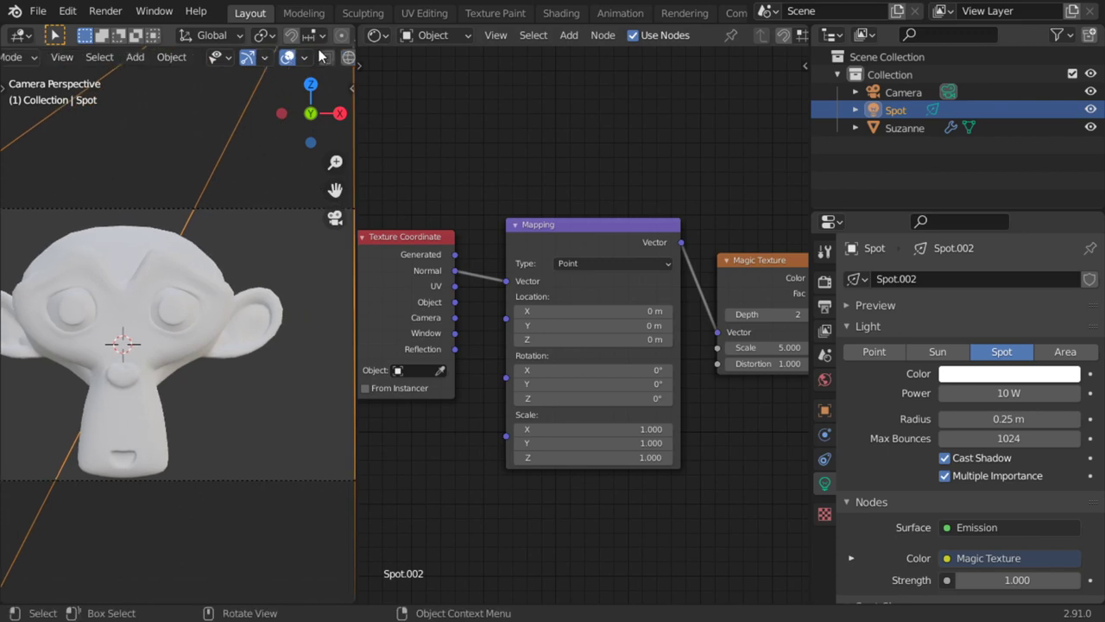
pyautogui.scroll(-2, 319, 55)
pyautogui.scroll(-2, 327, 56)
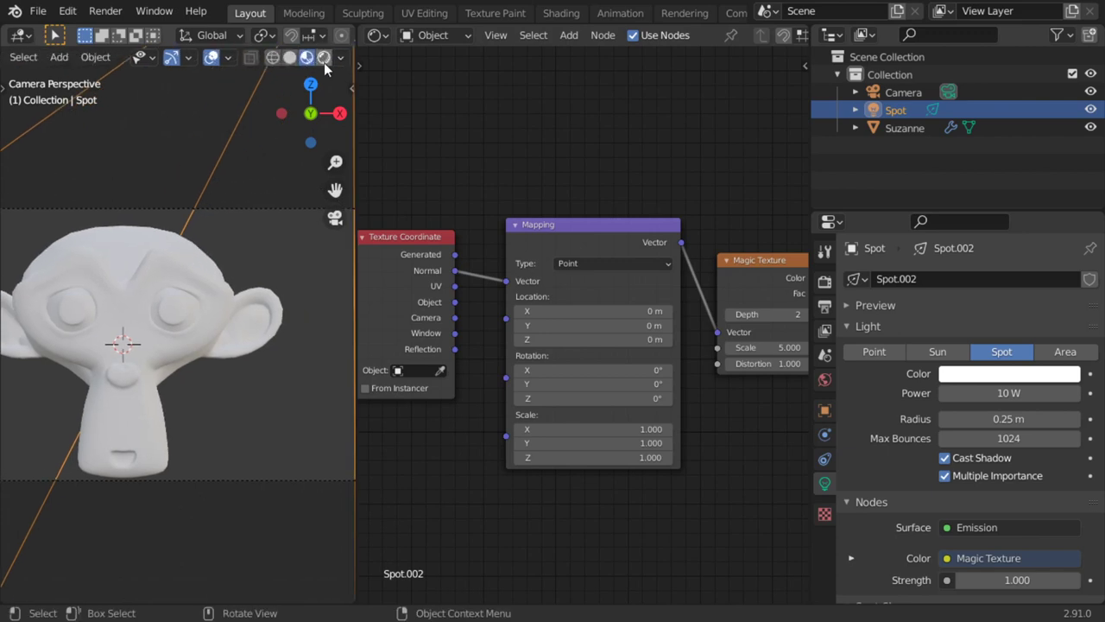
# Preview the scene in Rendered shading and set the spot light's Power to 500 W
pyautogui.click(324, 58)
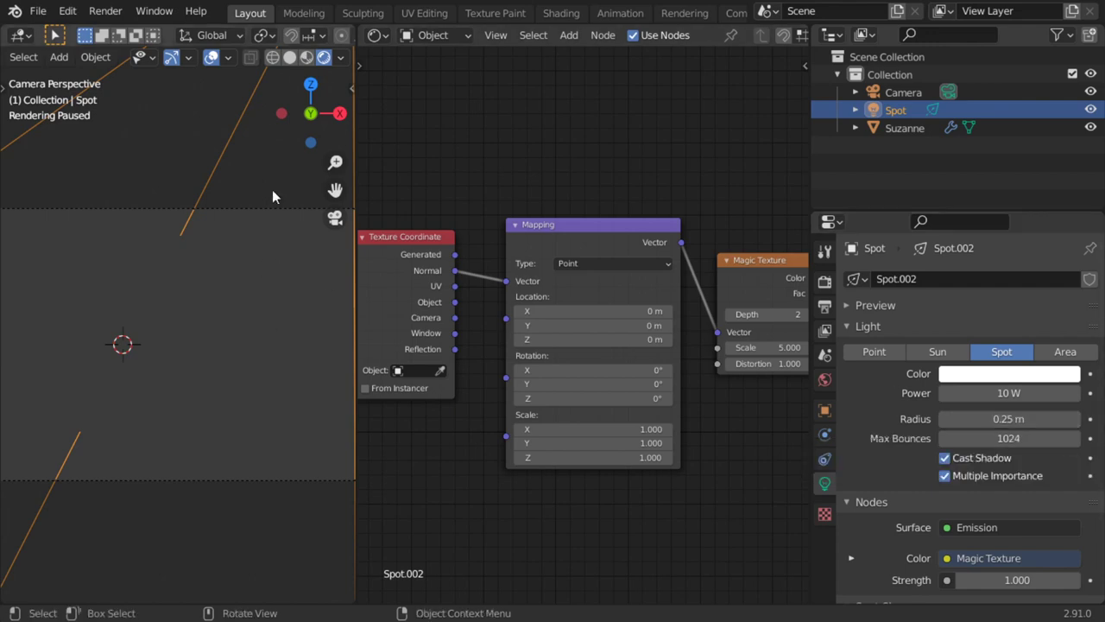
pyautogui.scroll(-1, 339, 62)
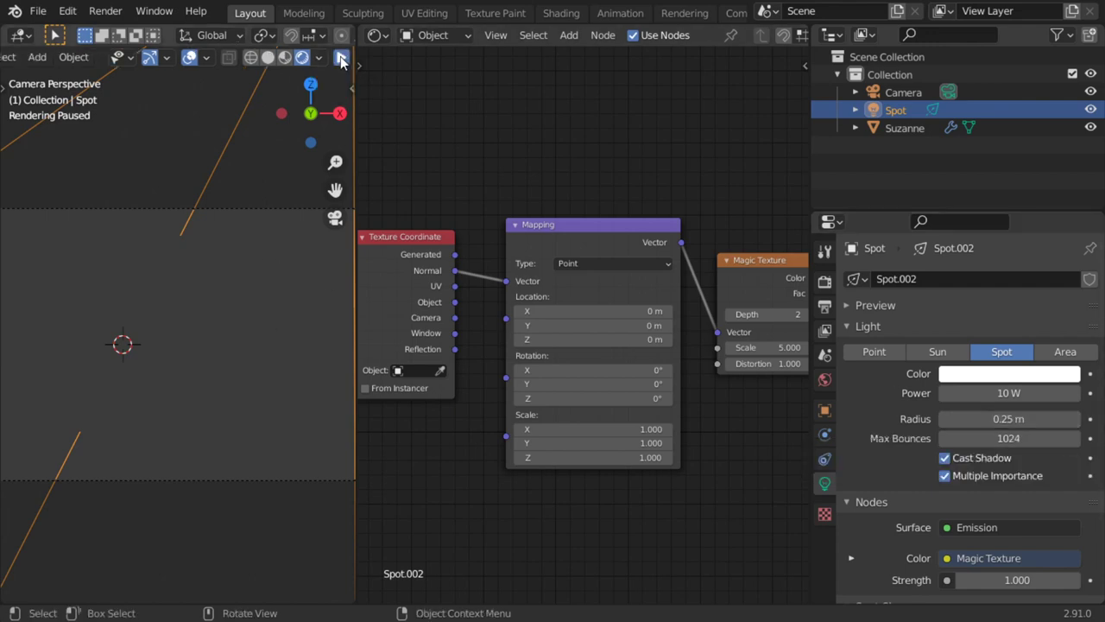
pyautogui.click(341, 58)
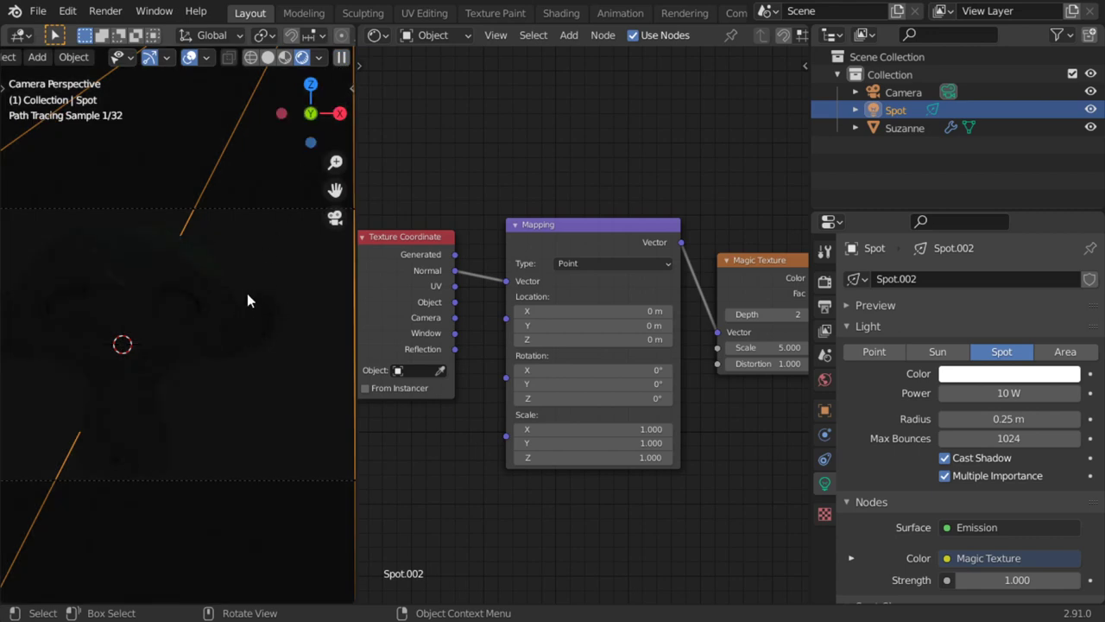
pyautogui.click(1007, 394)
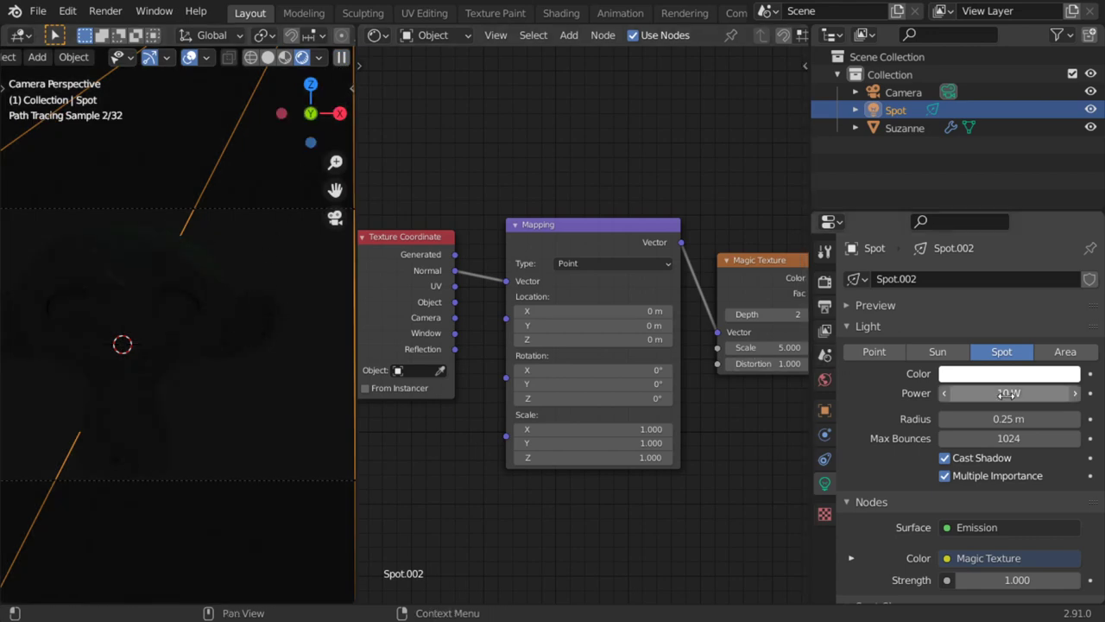
pyautogui.write('500')
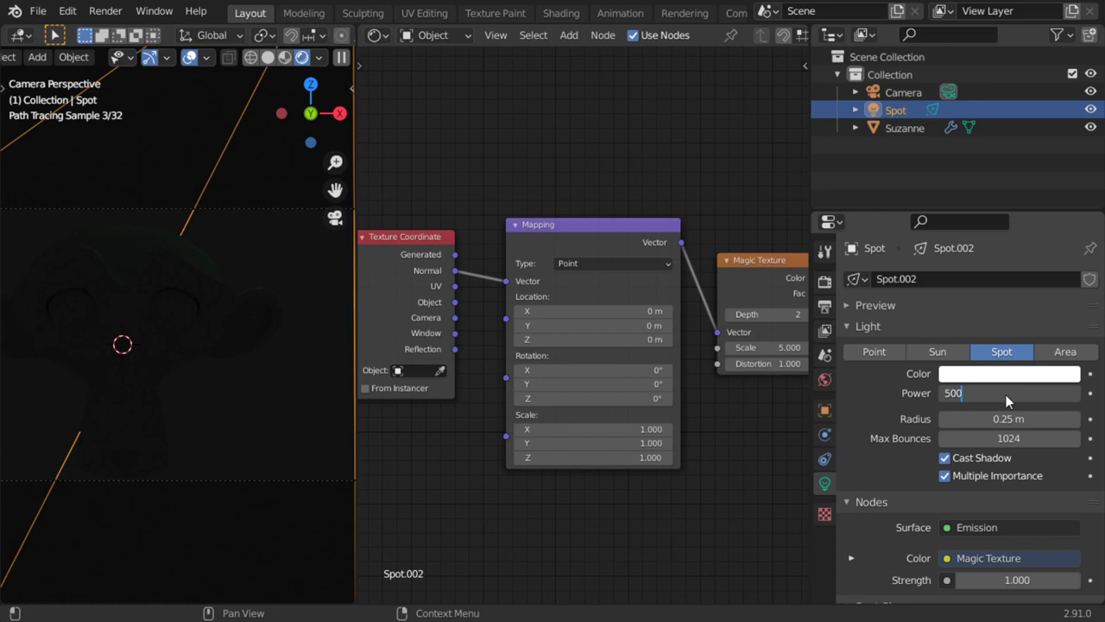
pyautogui.press('Return')
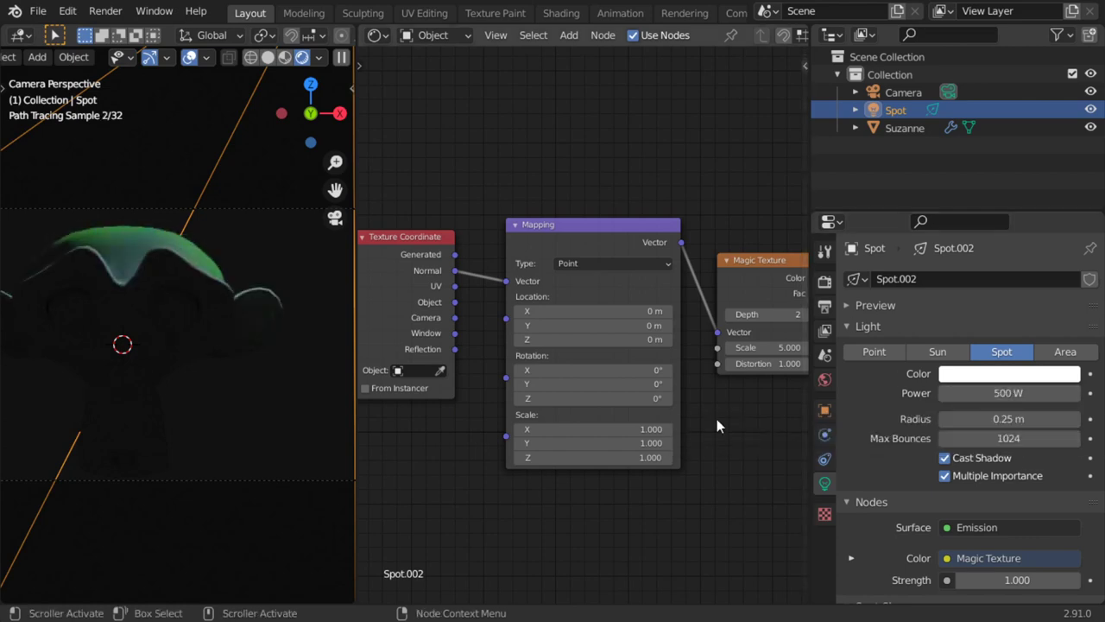
# Switch the Magic Texture node to a Wave Texture using Shift+S
pyautogui.moveTo(710, 412); pyautogui.dragTo(557, 410, button='middle')
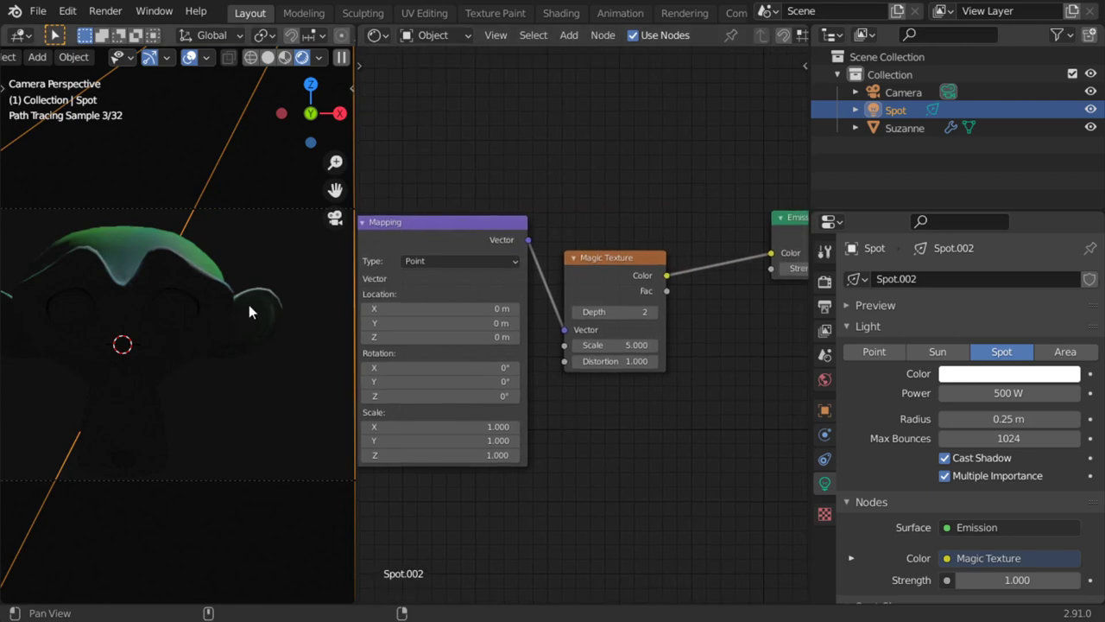
pyautogui.click(632, 264)
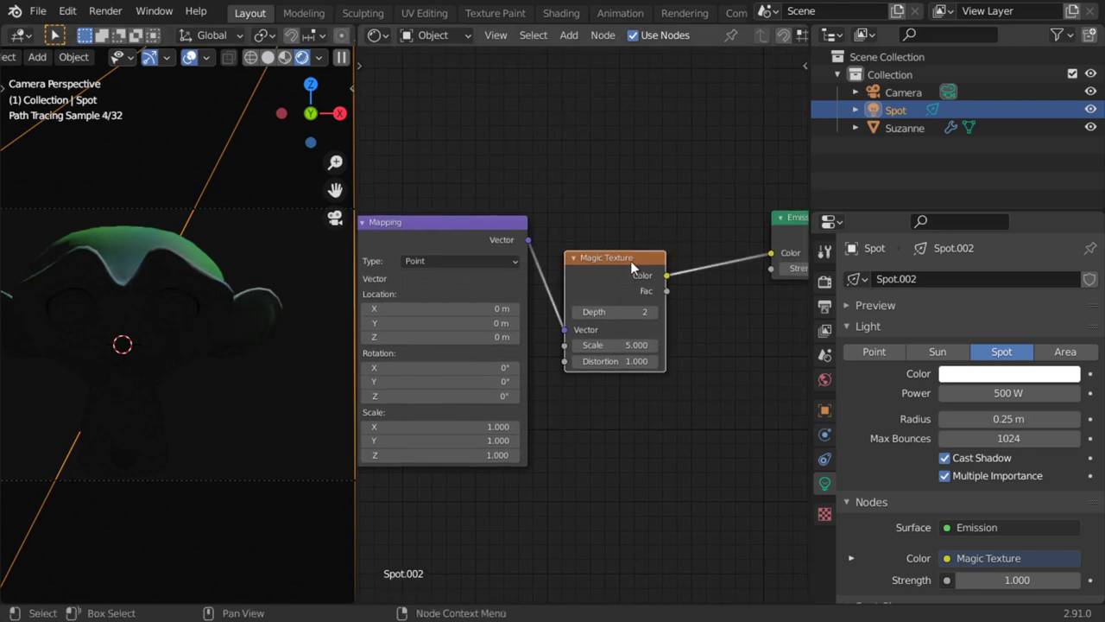
pyautogui.hotkey('shift', 'a')
pyautogui.press('Escape')
pyautogui.hotkey('shift', 's')
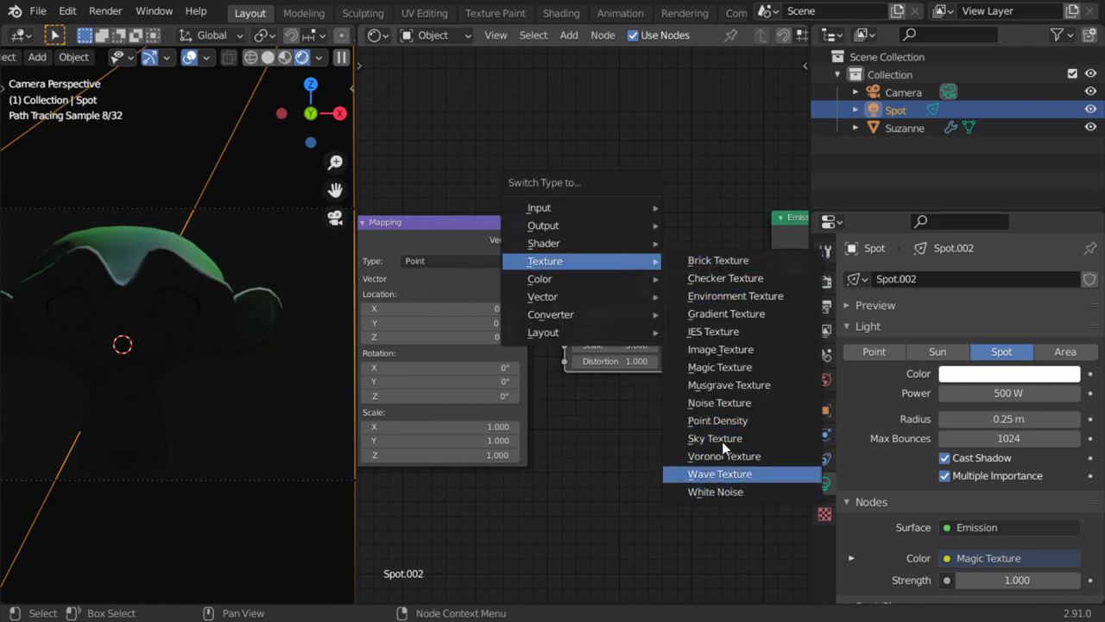
pyautogui.press('Return')
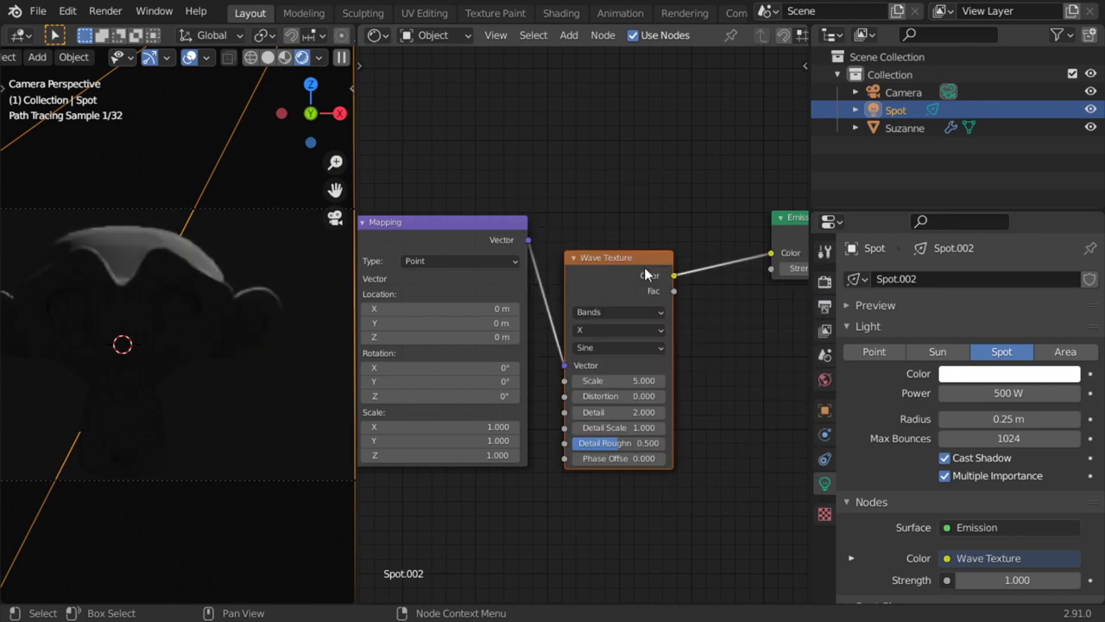
# Set the spot light Radius to 0, then step it up to 0.03 m
pyautogui.moveTo(652, 276); pyautogui.dragTo(650, 238)
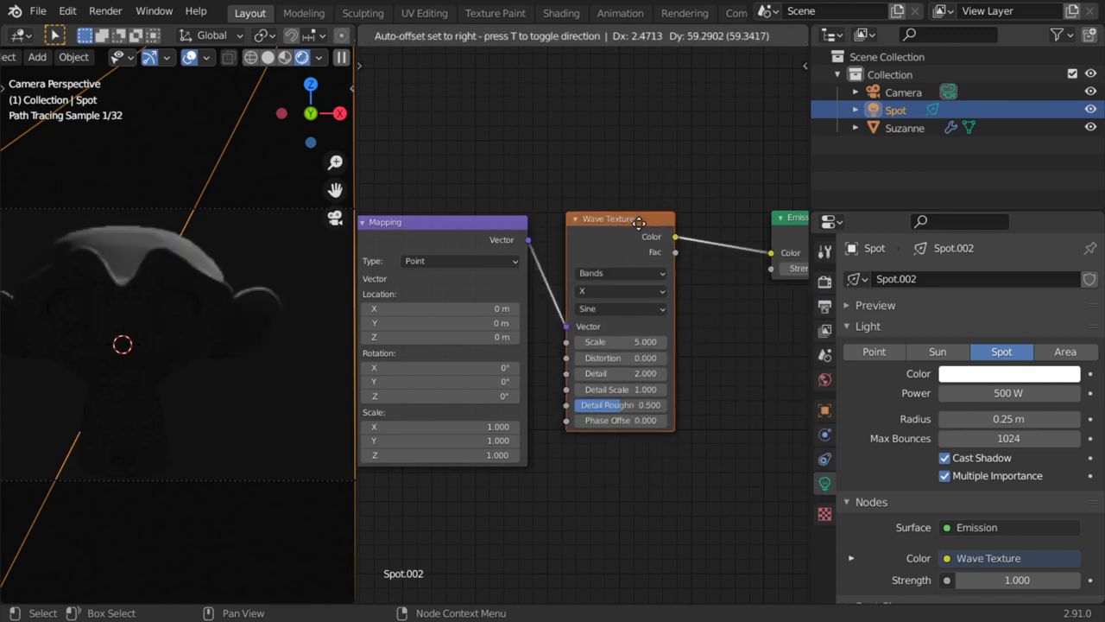
pyautogui.click(1005, 415)
pyautogui.write('0')
pyautogui.press('Return')
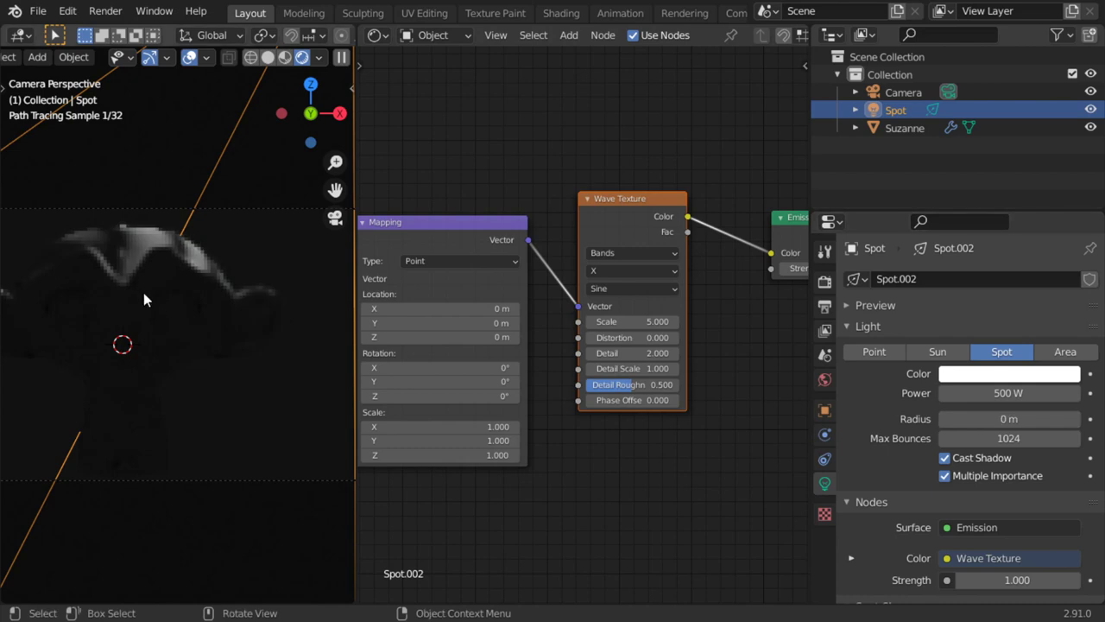
pyautogui.click(1075, 420)
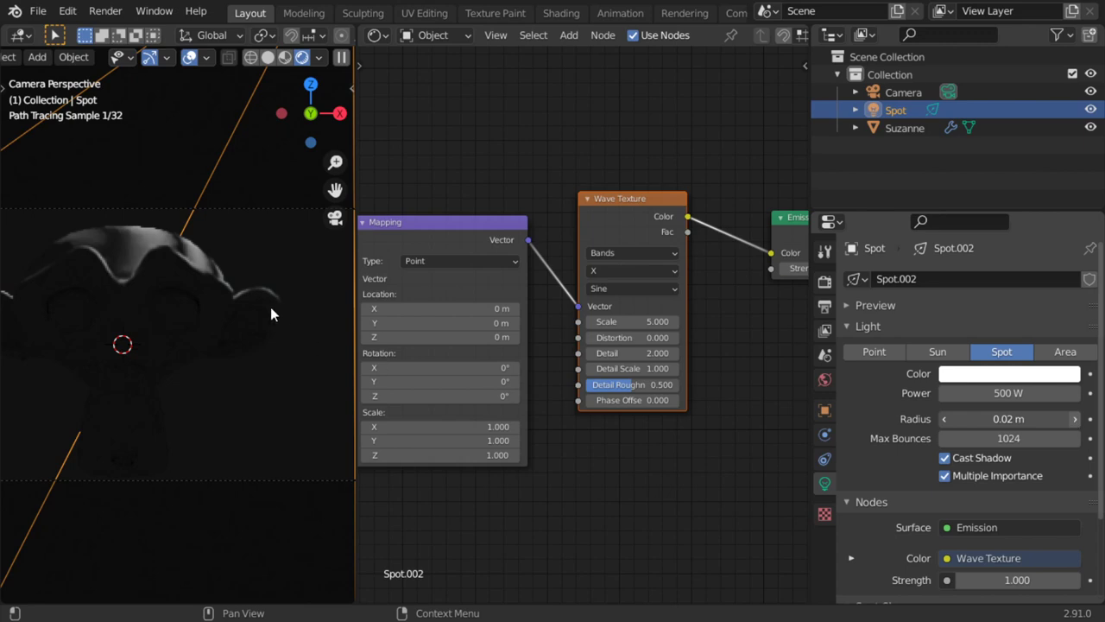
pyautogui.click(1075, 419)
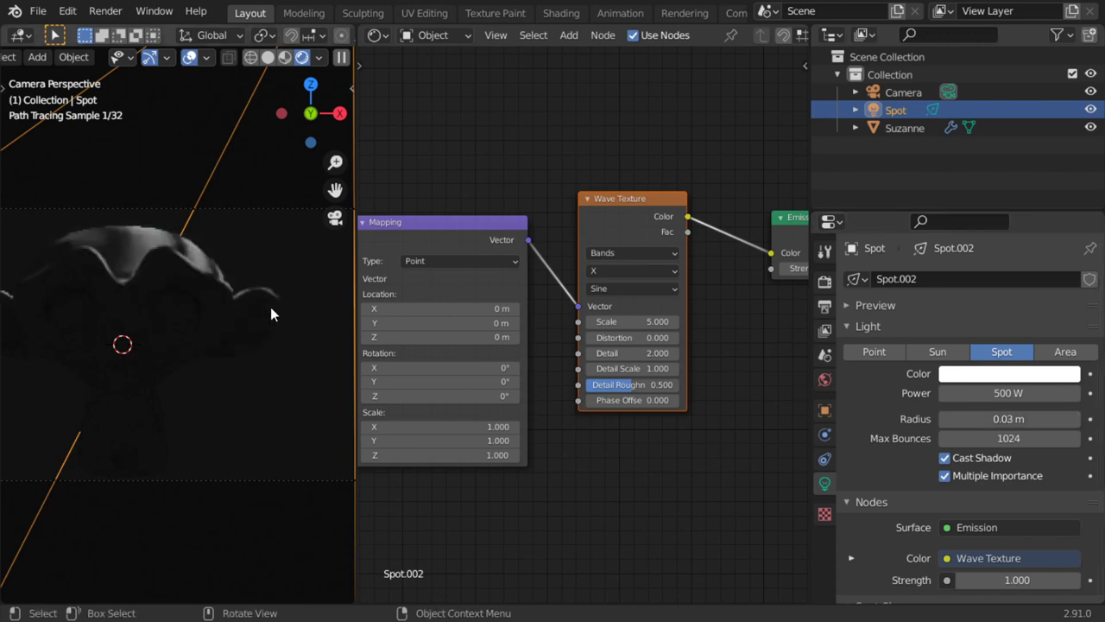
# Try Wave Texture Scale values of 10 and then 2
pyautogui.click(625, 322)
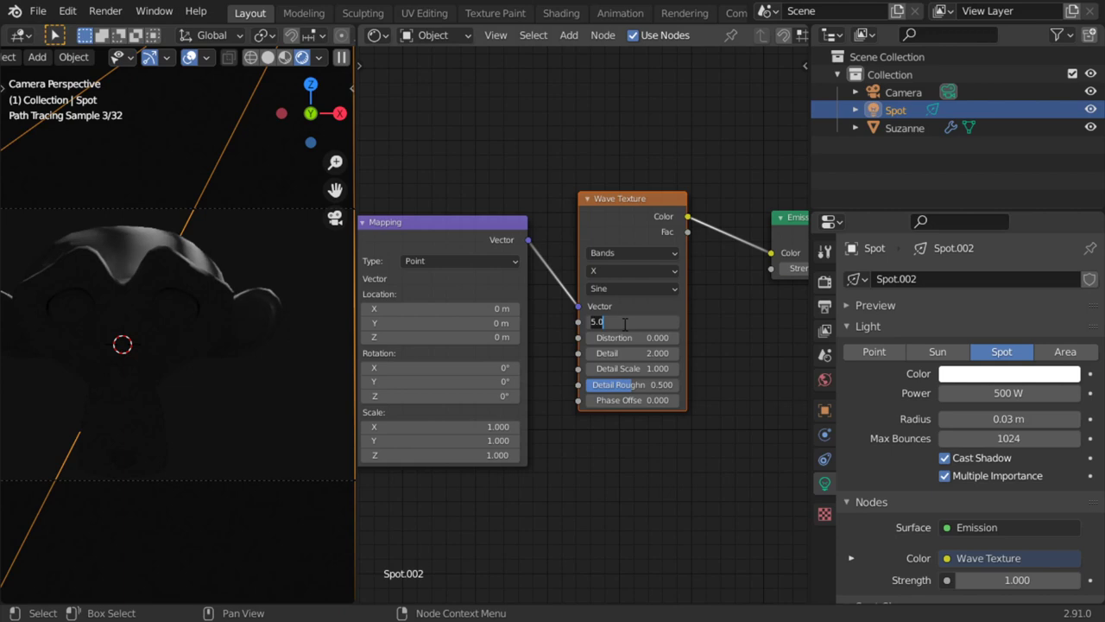
pyautogui.write('10')
pyautogui.press('Return')
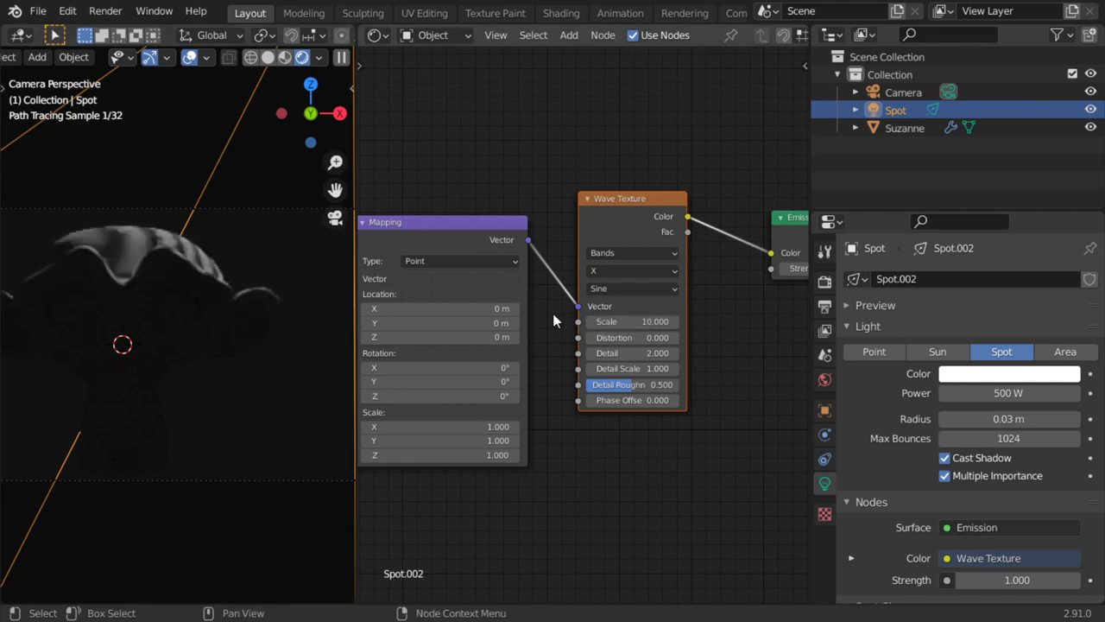
pyautogui.click(625, 320)
pyautogui.write('2')
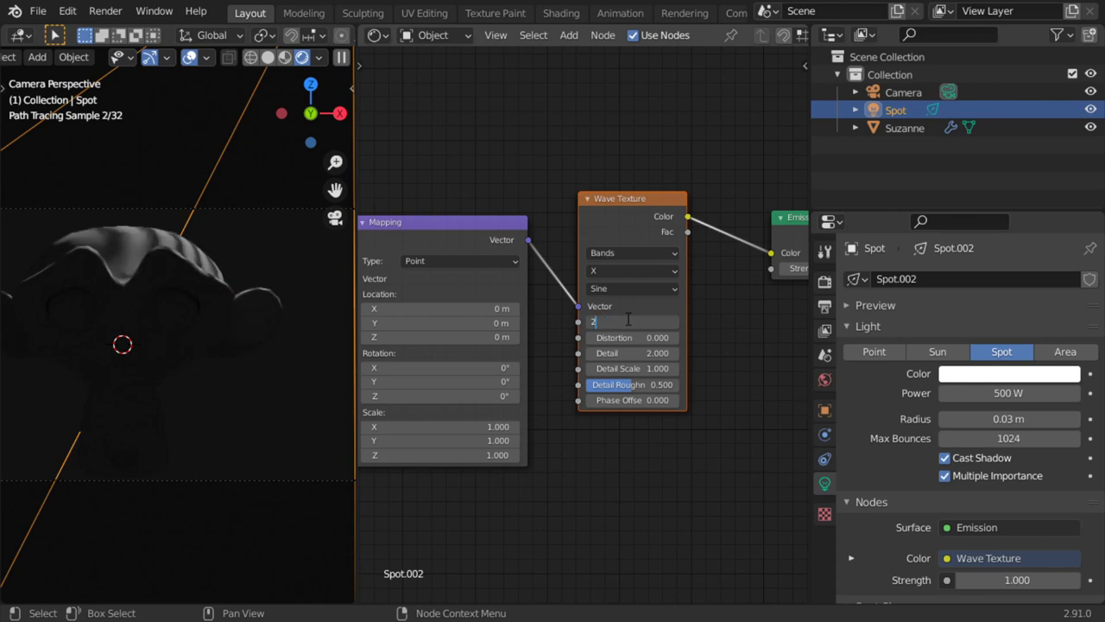
pyautogui.press('Return')
# Try a Wave Texture Scale of 19, then settle on 12
pyautogui.click(626, 321)
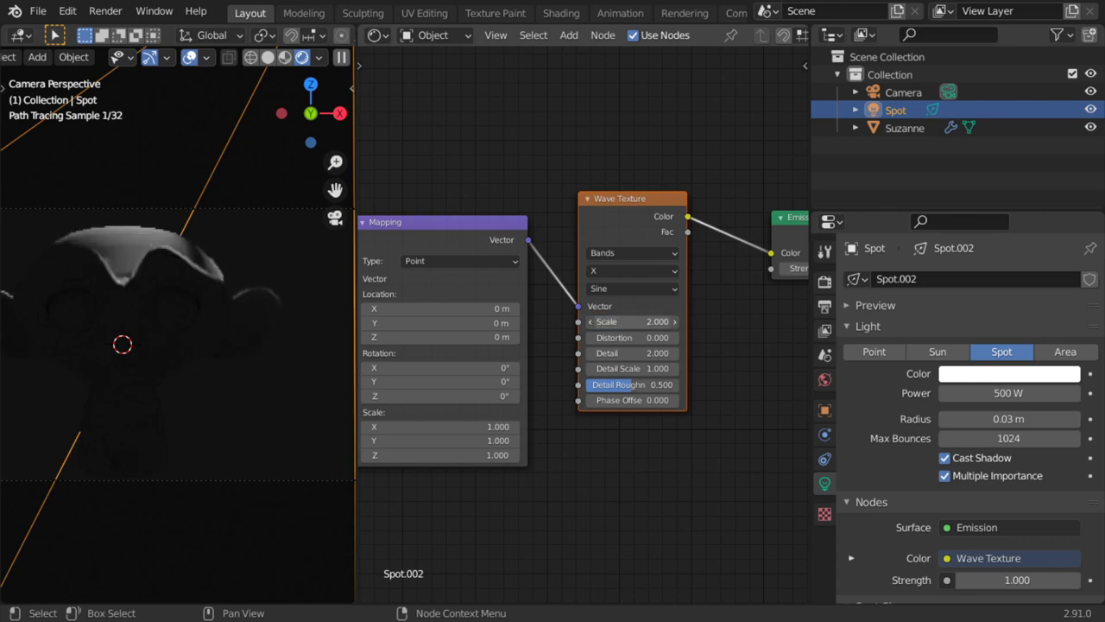
pyautogui.write('19')
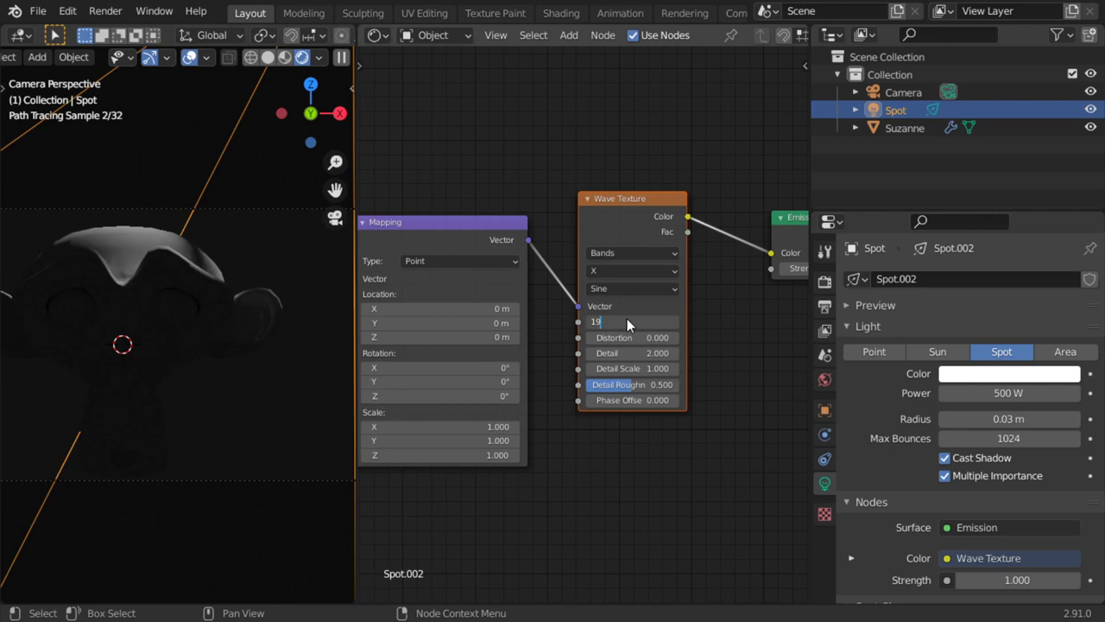
pyautogui.press('Return')
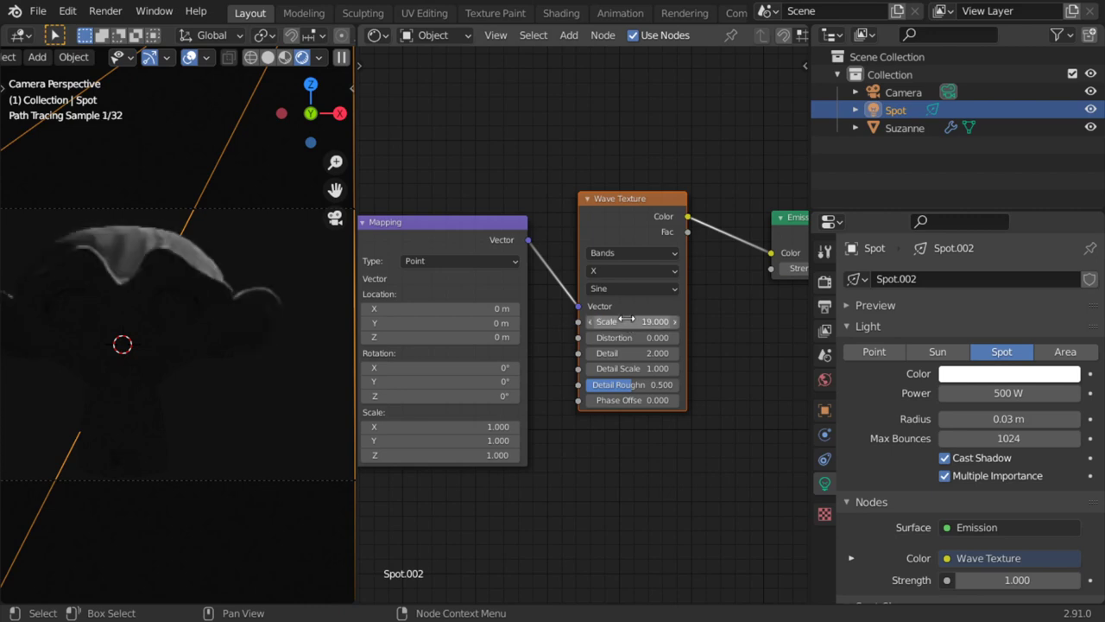
pyautogui.click(627, 320)
pyautogui.write('12')
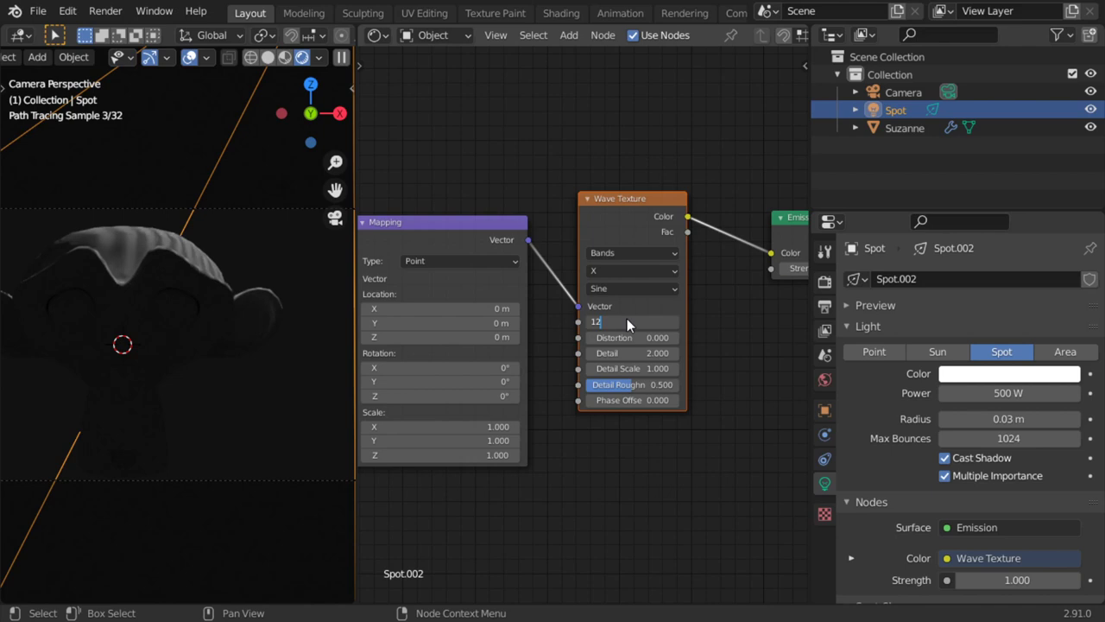
pyautogui.press('Return')
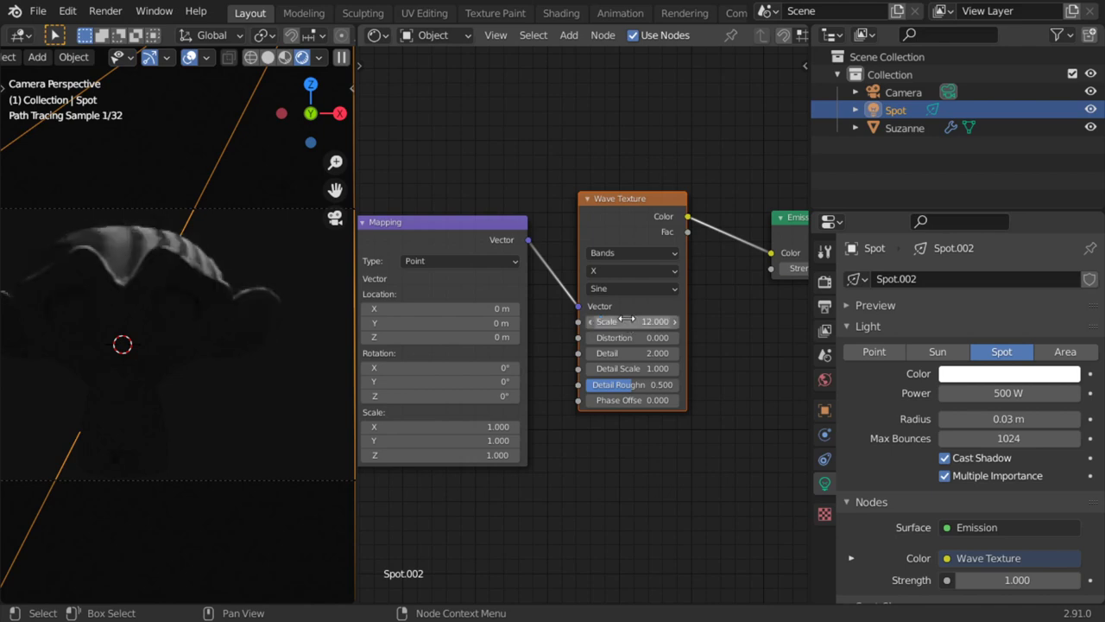
pyautogui.click(639, 218)
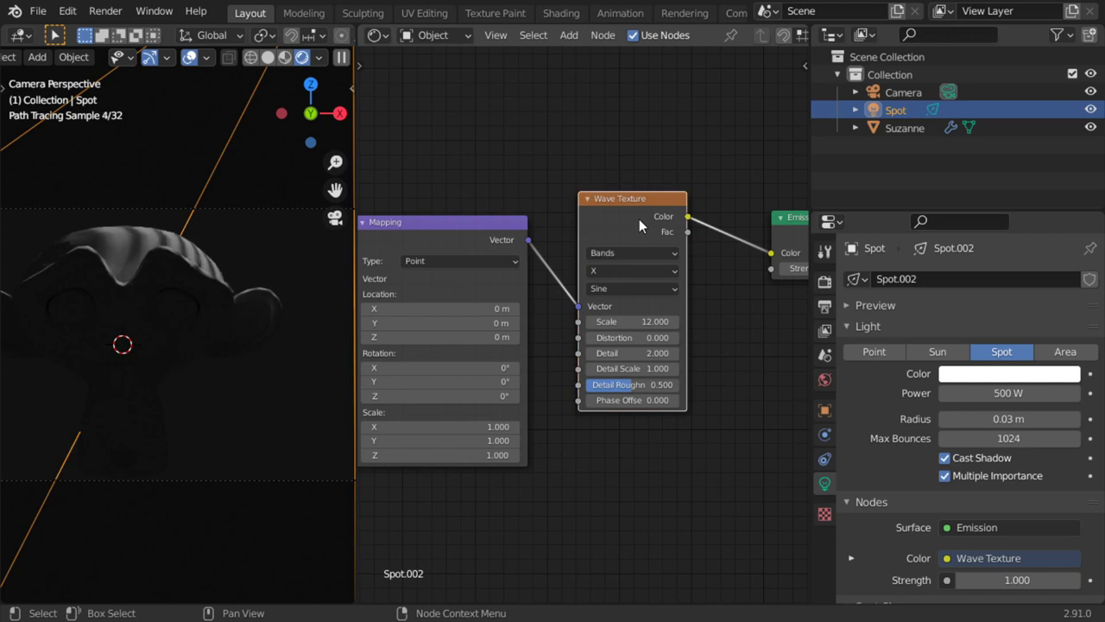
pyautogui.hotkey('shift', 's')
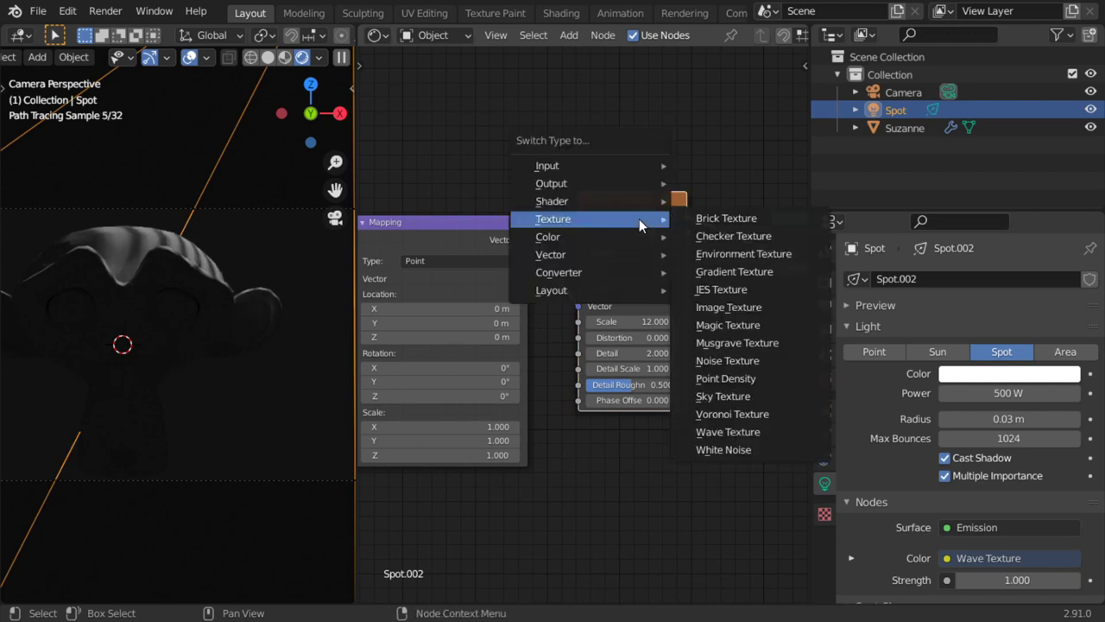
# Switch the Wave Texture node to an Image Texture loading noga_4k.hdr
pyautogui.click(738, 307)
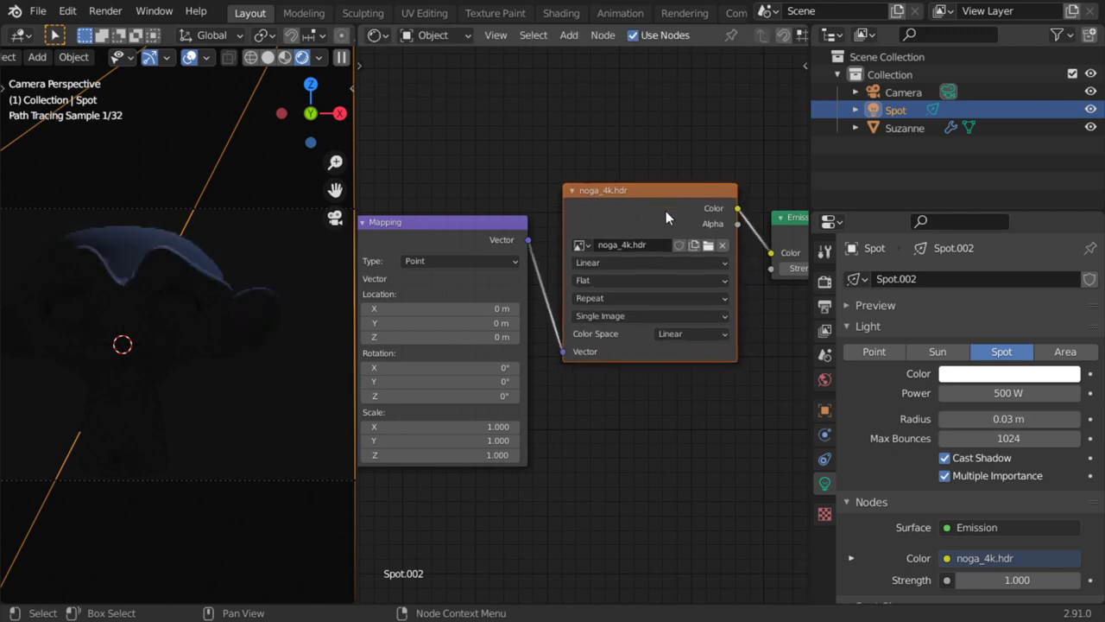
# Try an Emission Strength of 50 and a spot Power of 2 W
pyautogui.keyDown('alt'); pyautogui.moveTo(773, 334); pyautogui.dragTo(609, 336); pyautogui.keyUp('alt')
pyautogui.click(698, 268)
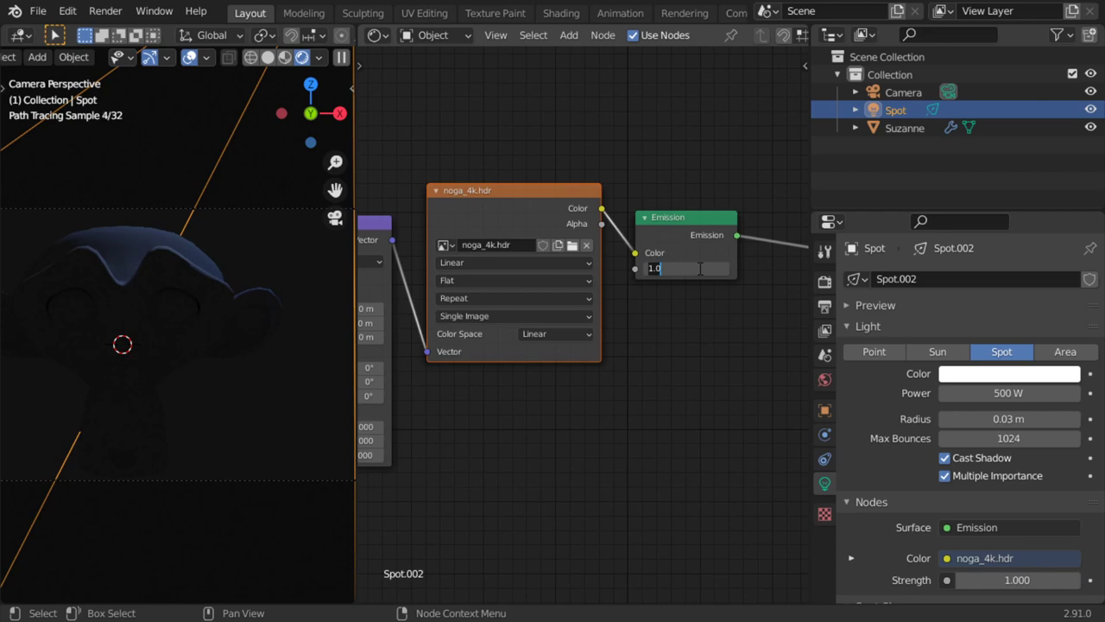
pyautogui.write('50')
pyautogui.press('Return')
pyautogui.click(1014, 393)
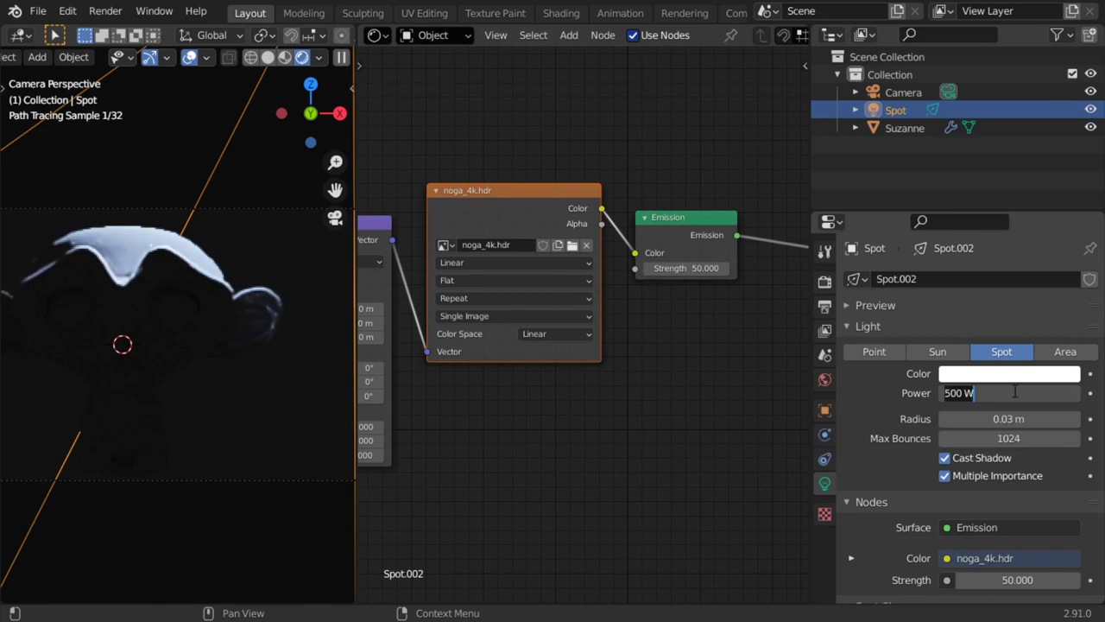
pyautogui.write('2')
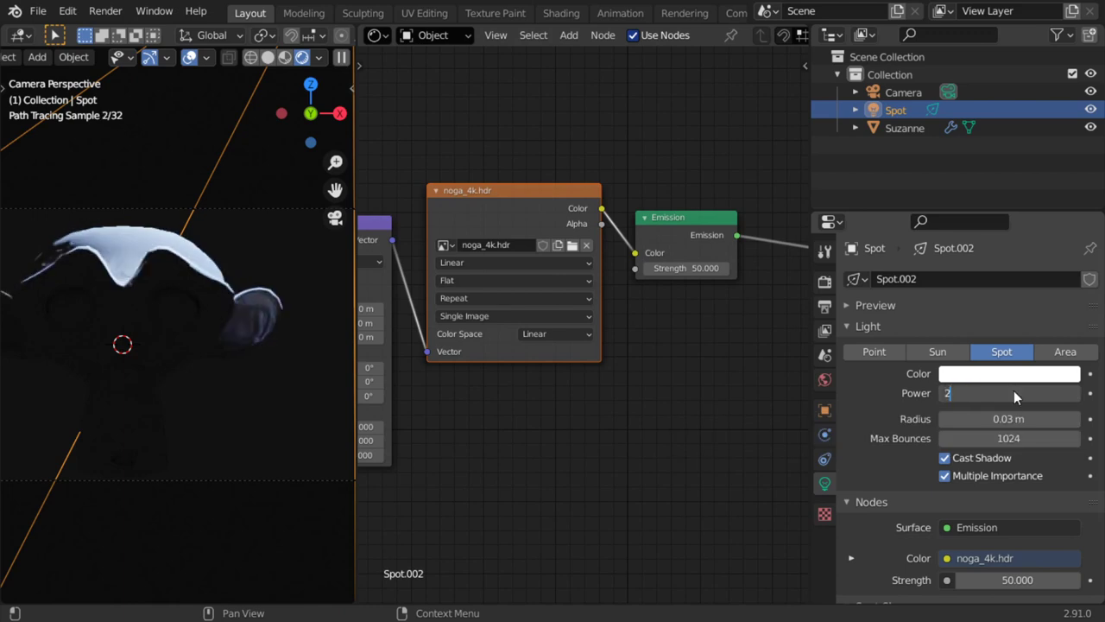
pyautogui.press('Return')
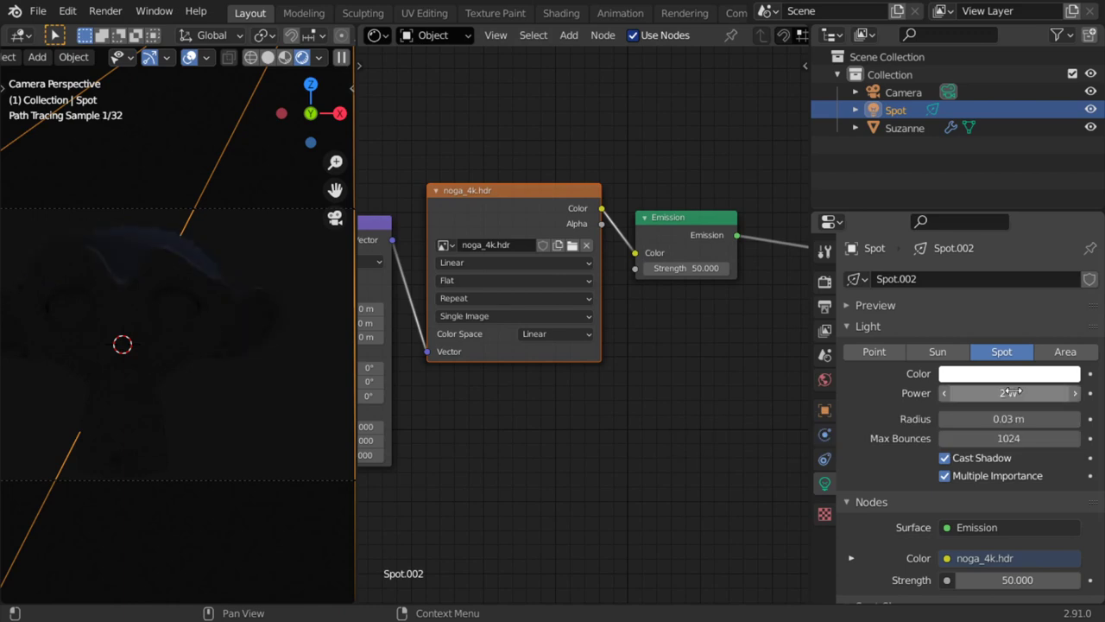
# Set Emission Strength to 200, spot Power to 25 W, then Strength to 400
pyautogui.click(670, 268)
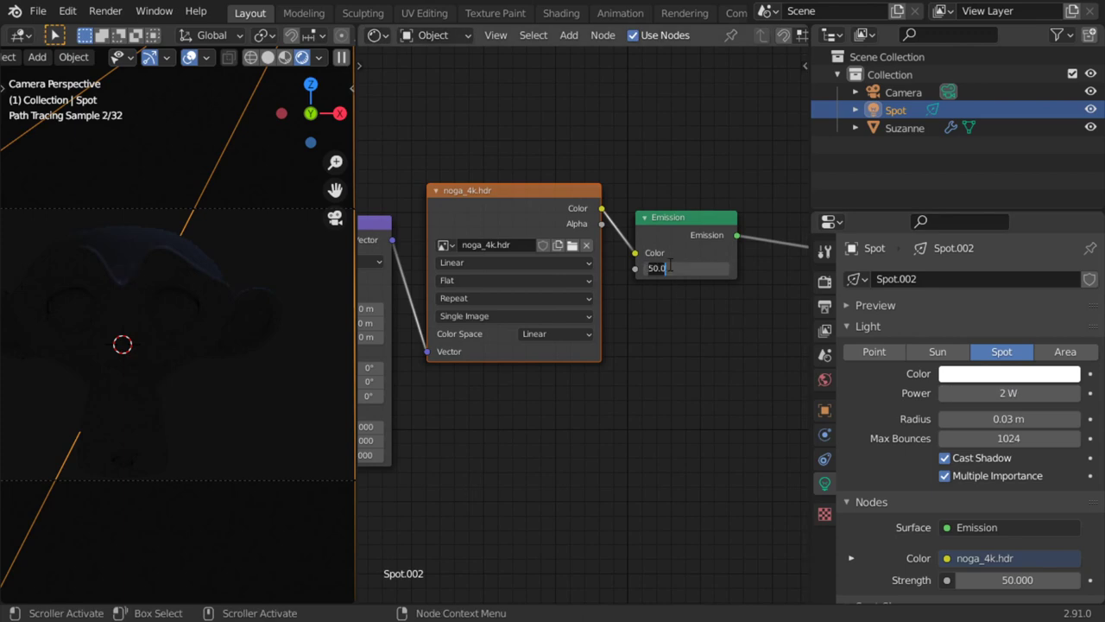
pyautogui.write('20')
pyautogui.write('0')
pyautogui.press('Return')
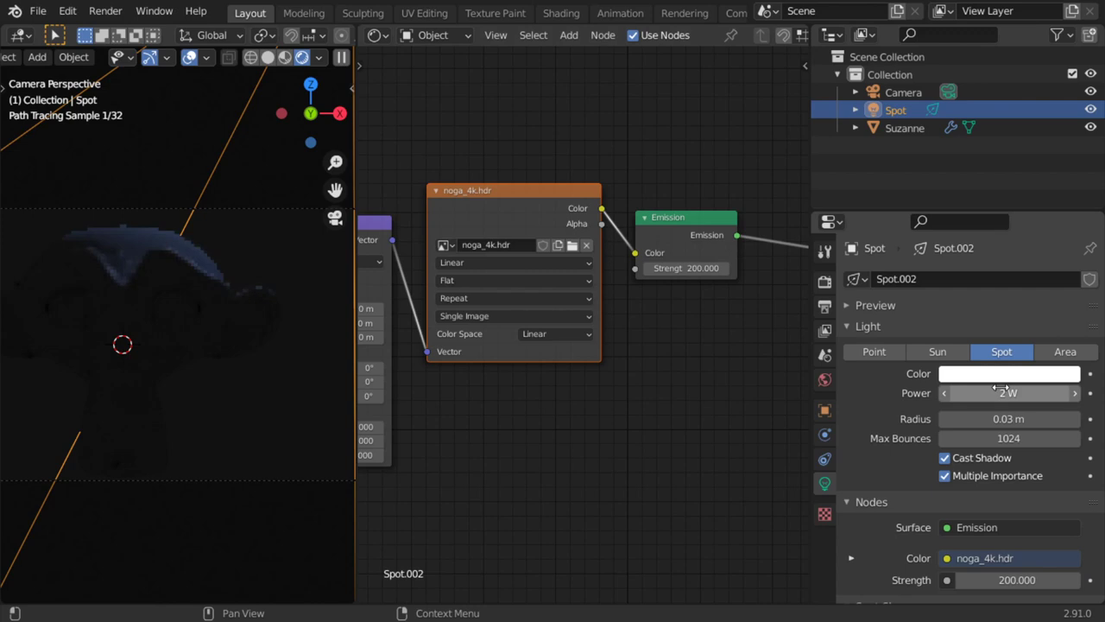
pyautogui.click(1001, 390)
pyautogui.write('25')
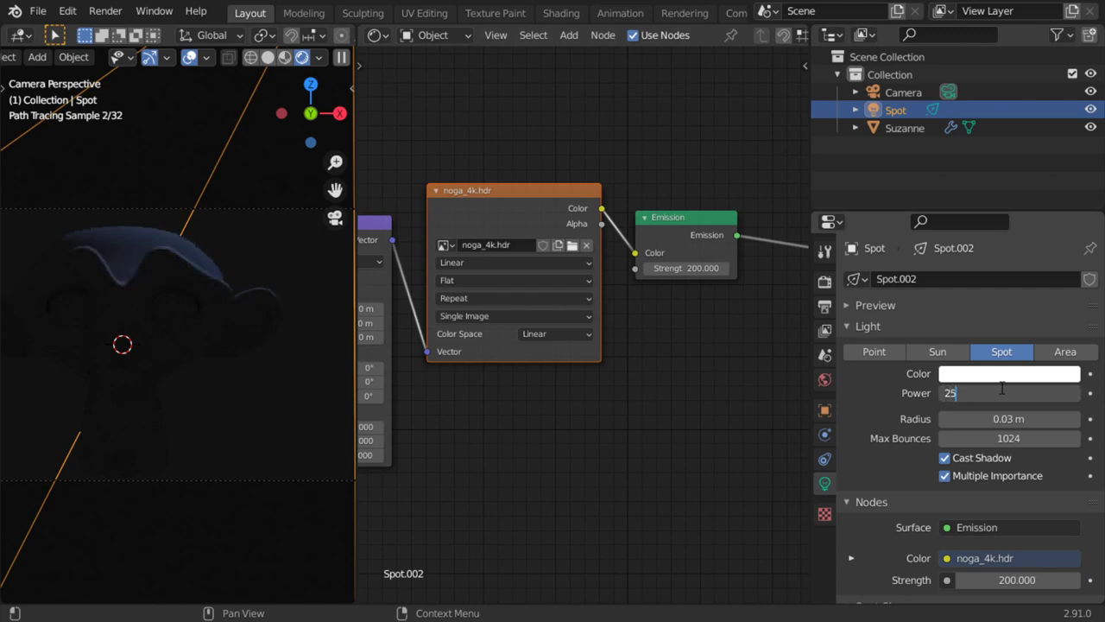
pyautogui.press('Return')
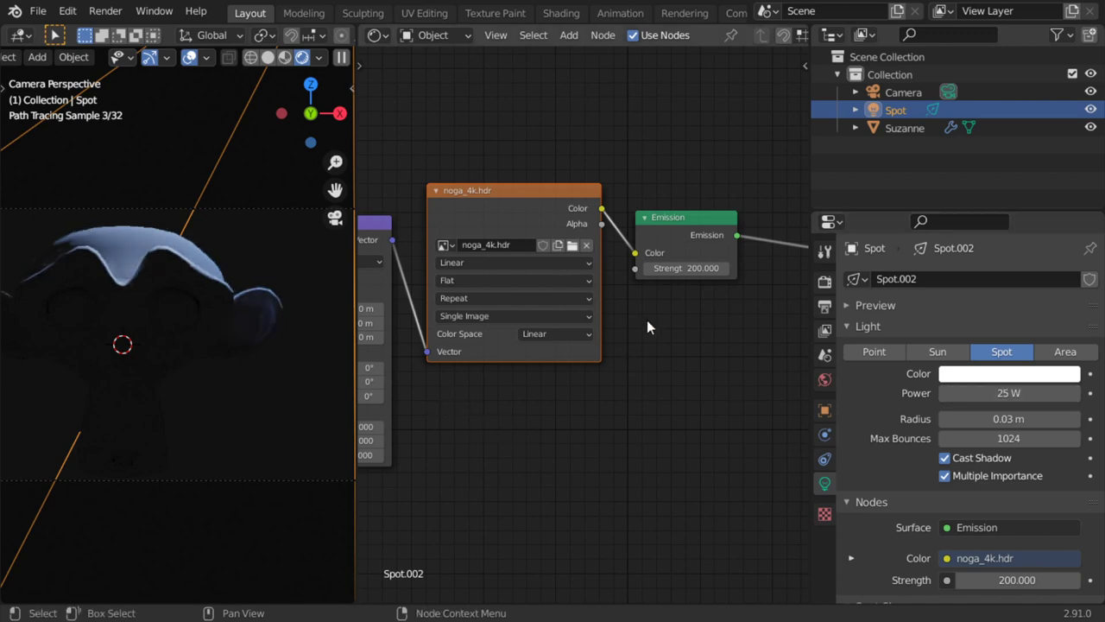
pyautogui.click(694, 267)
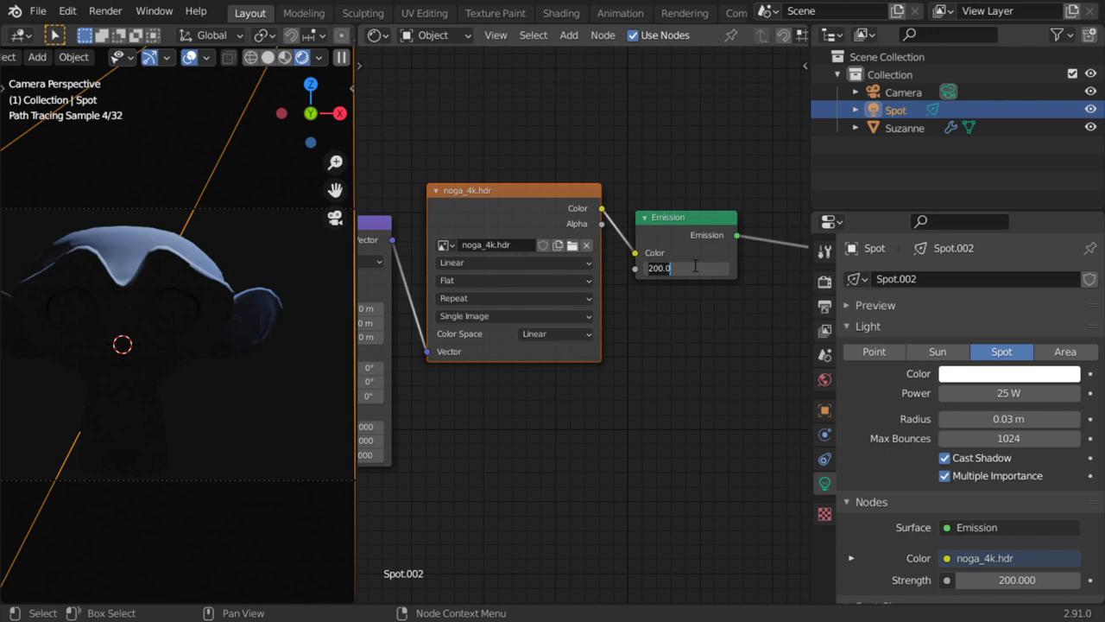
pyautogui.write('400')
pyautogui.press('Return')
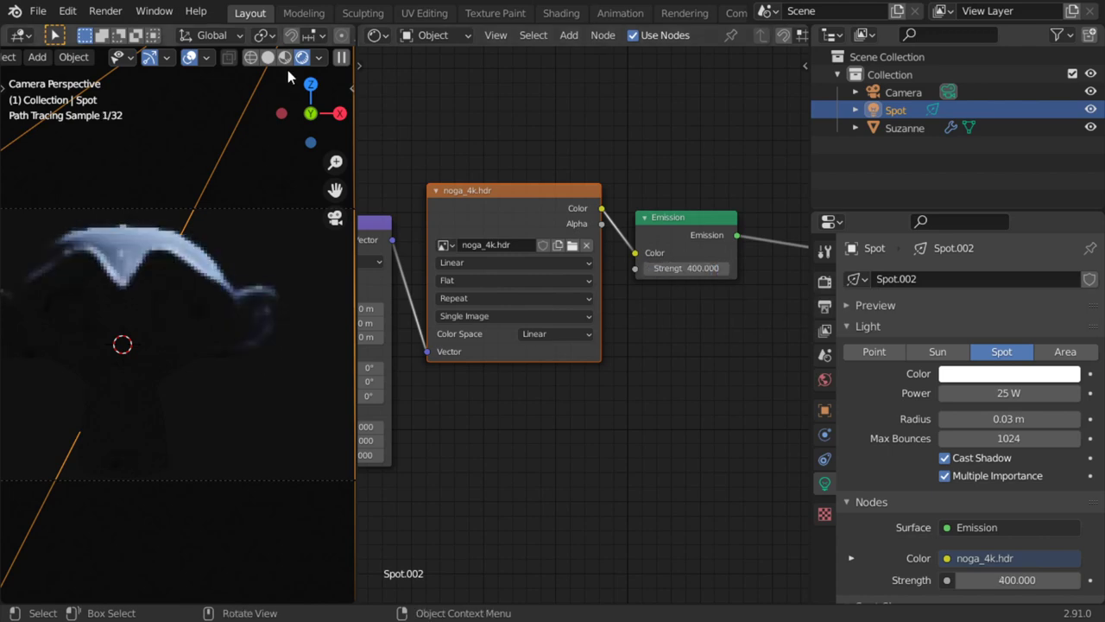
# Duplicate the Mapping and noga_4k.hdr Image Texture nodes and place the copies below the originals
pyautogui.click(269, 58)
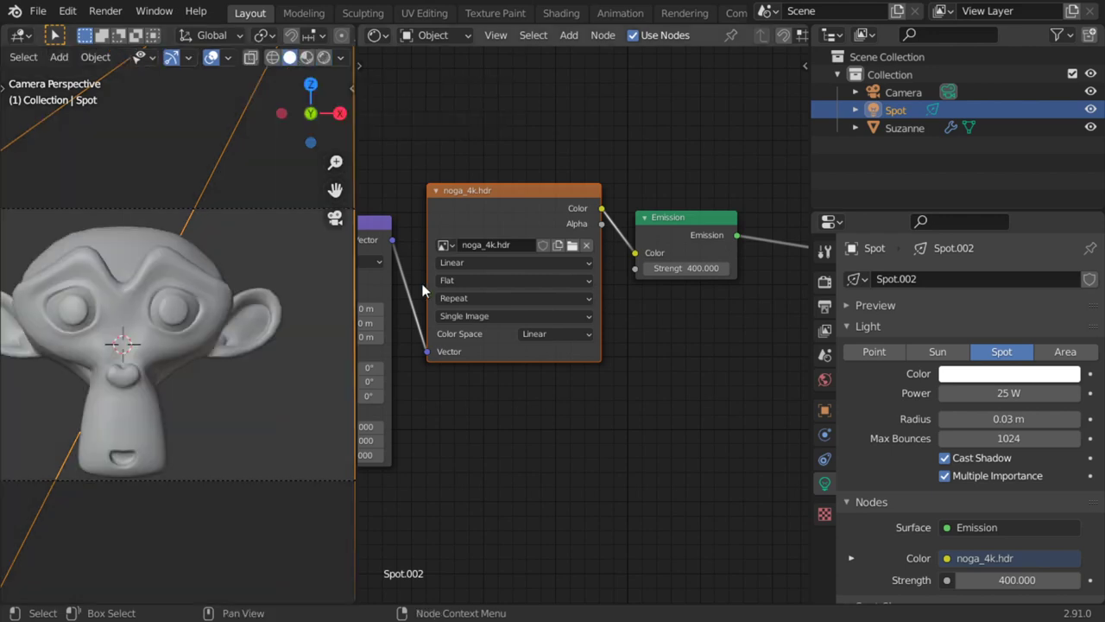
pyautogui.scroll(-3, 579, 444)
pyautogui.moveTo(579, 444)
pyautogui.mouseDown(button='middle')
pyautogui.moveTo(621, 389)
pyautogui.moveTo(610, 288)
pyautogui.mouseUp(button='middle')
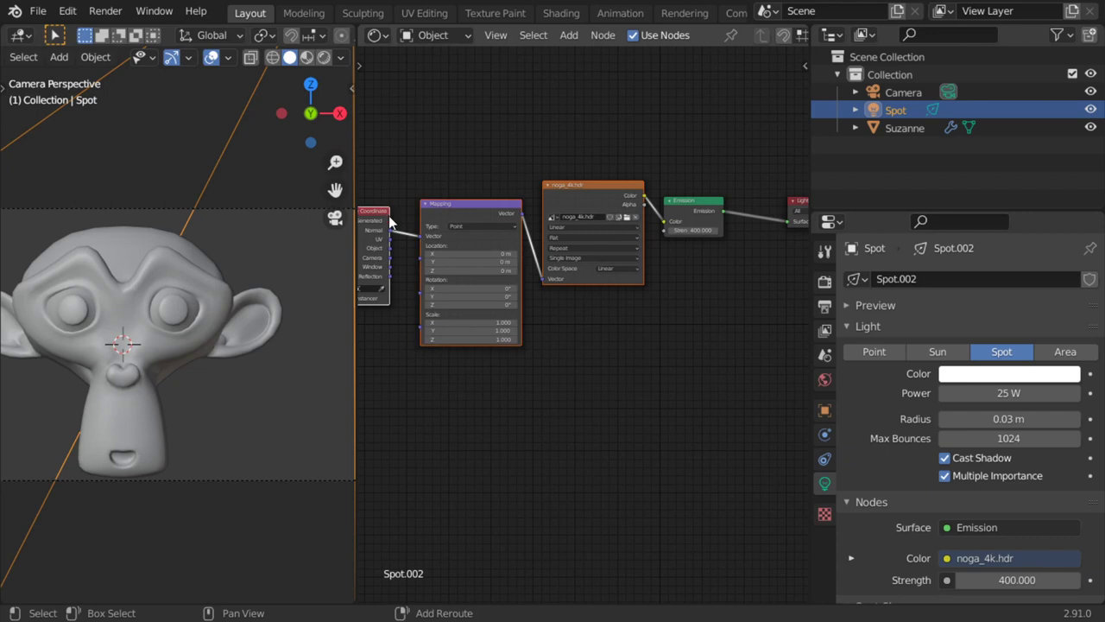
pyautogui.hotkey('shift', 'd')
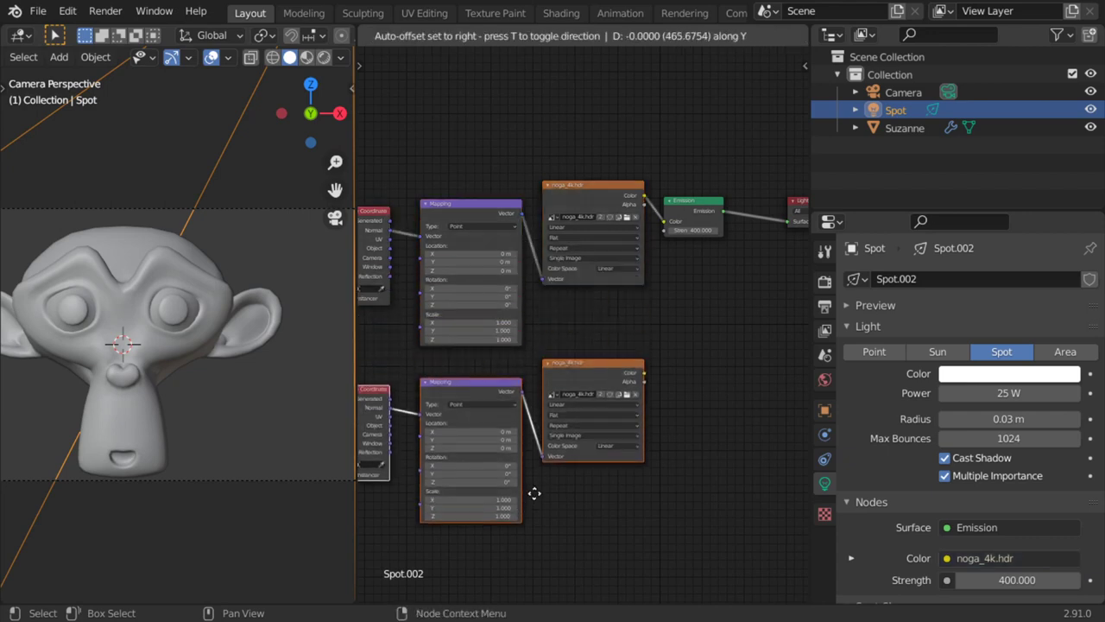
pyautogui.click(512, 492)
# Move the Emission and output nodes aside and insert a MixRGB node combining both image colors
pyautogui.moveTo(694, 243); pyautogui.dragTo(568, 243, button='middle')
pyautogui.keyDown('shift'); pyautogui.click(691, 203); pyautogui.keyUp('shift')
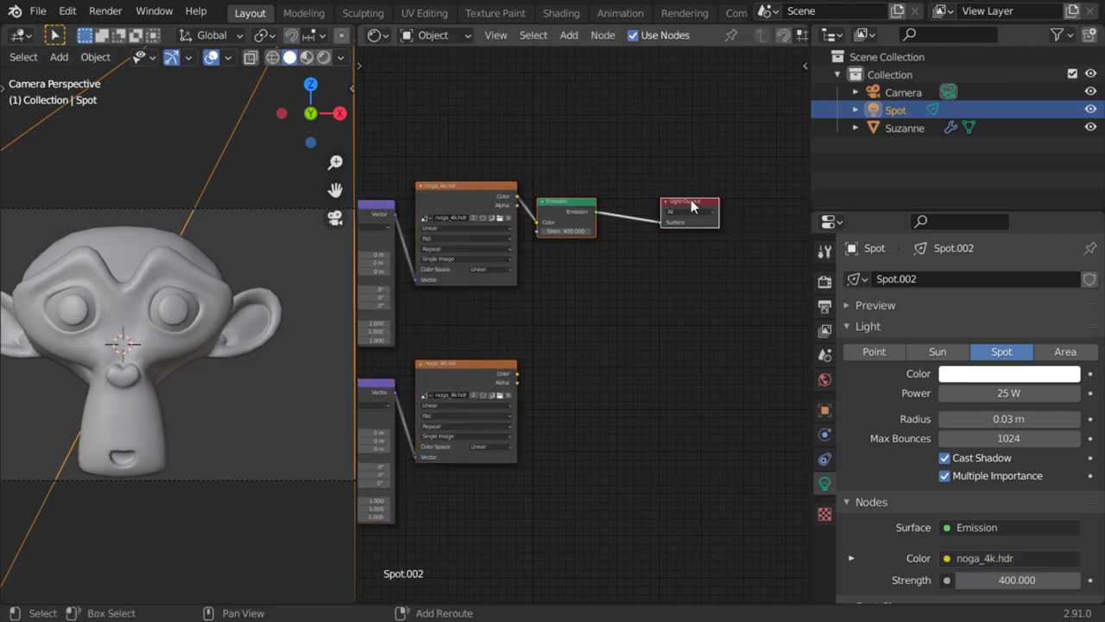
pyautogui.press('g')
pyautogui.click(386, 351)
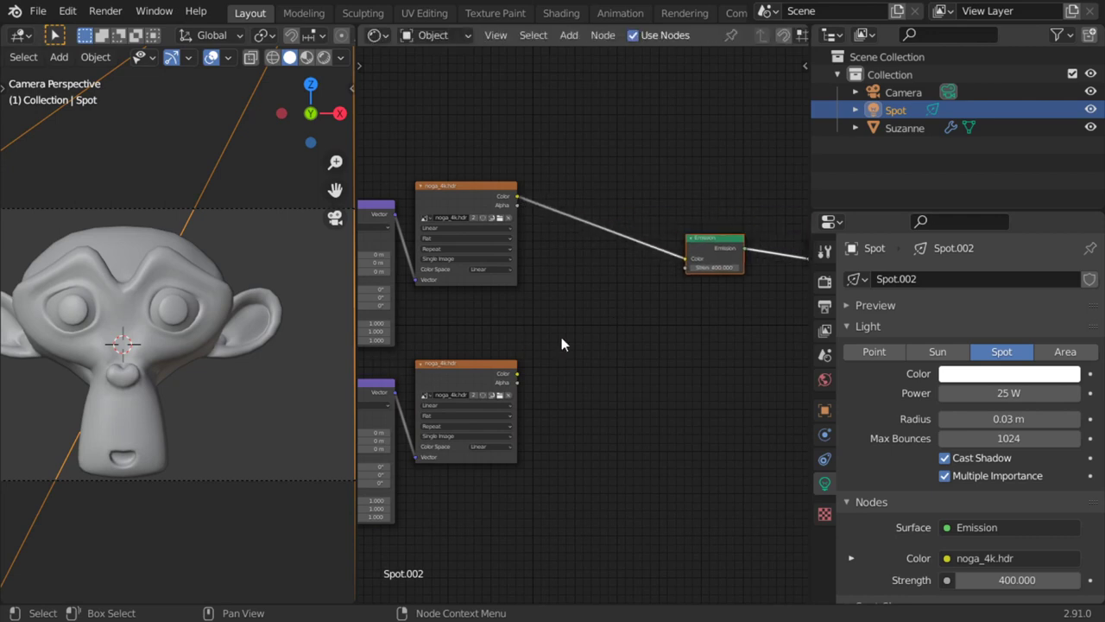
pyautogui.hotkey('shift', 'a')
pyautogui.click(634, 266)
pyautogui.write('mi')
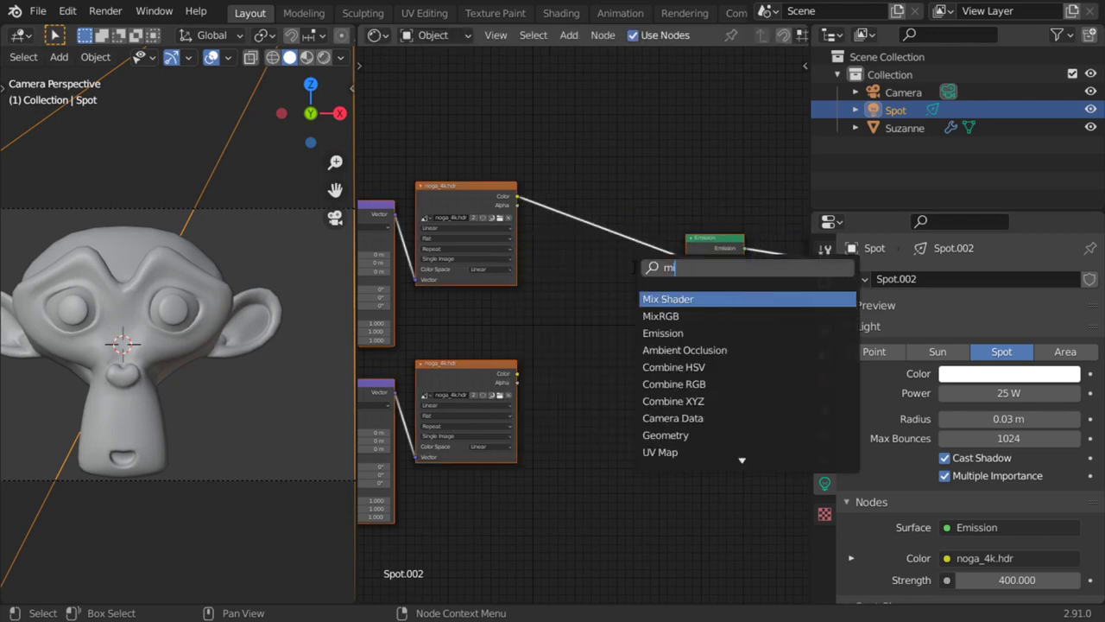
pyautogui.write('x')
pyautogui.click(665, 314)
pyautogui.click(610, 284)
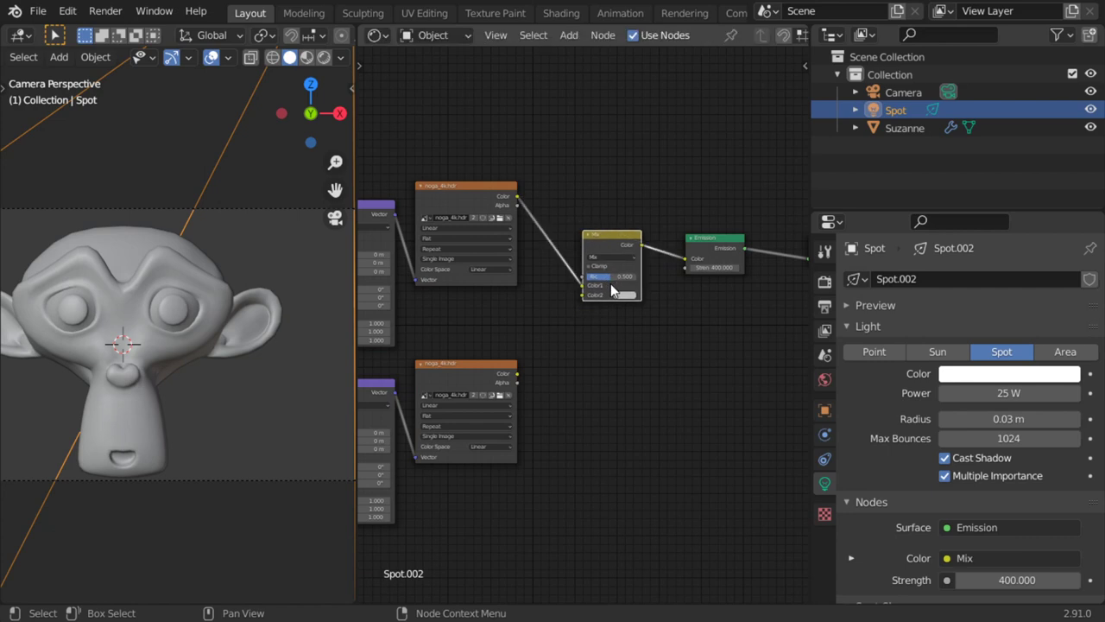
pyautogui.moveTo(582, 295); pyautogui.dragTo(516, 373)
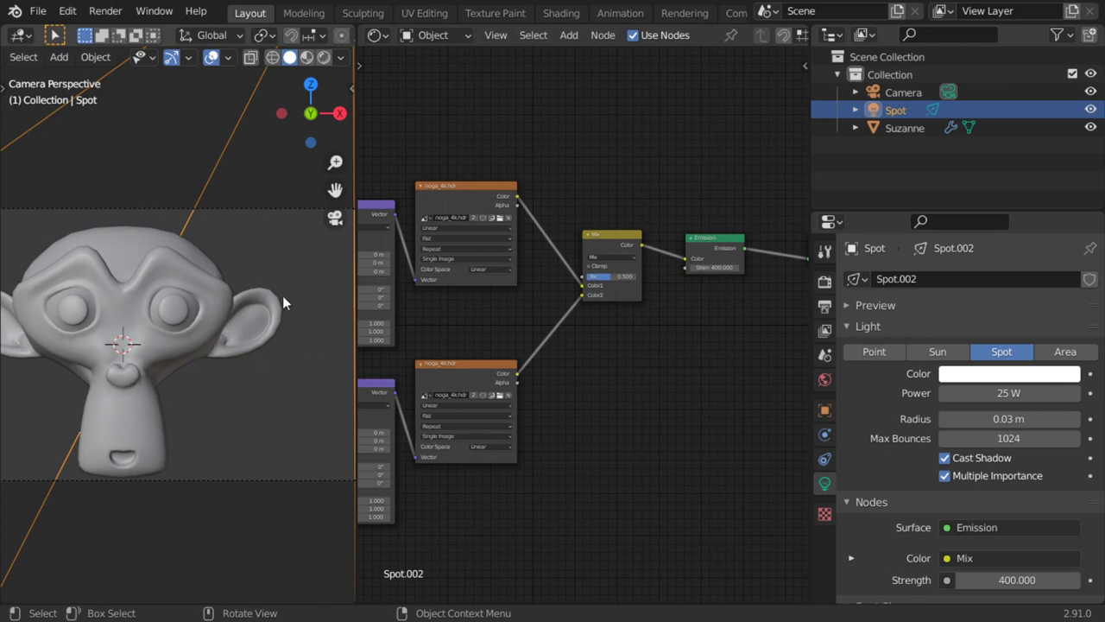
# Set the Mix node to Add with Fac 1.000 and preview in Rendered shading
pyautogui.click(611, 257)
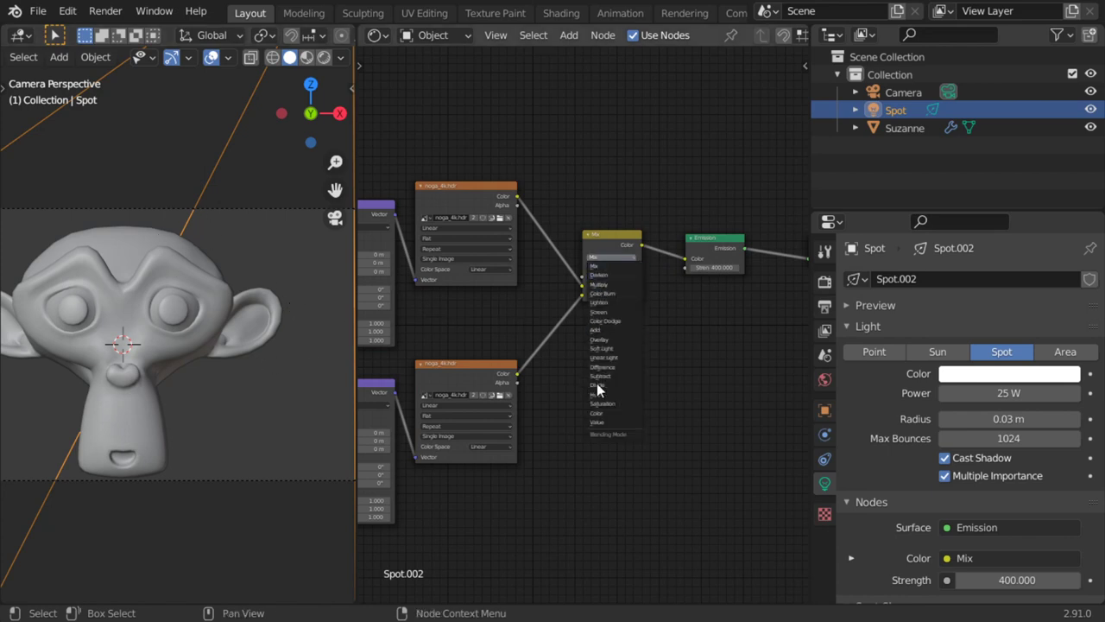
pyautogui.scroll(1, 716, 332)
pyautogui.scroll(2, 716, 331)
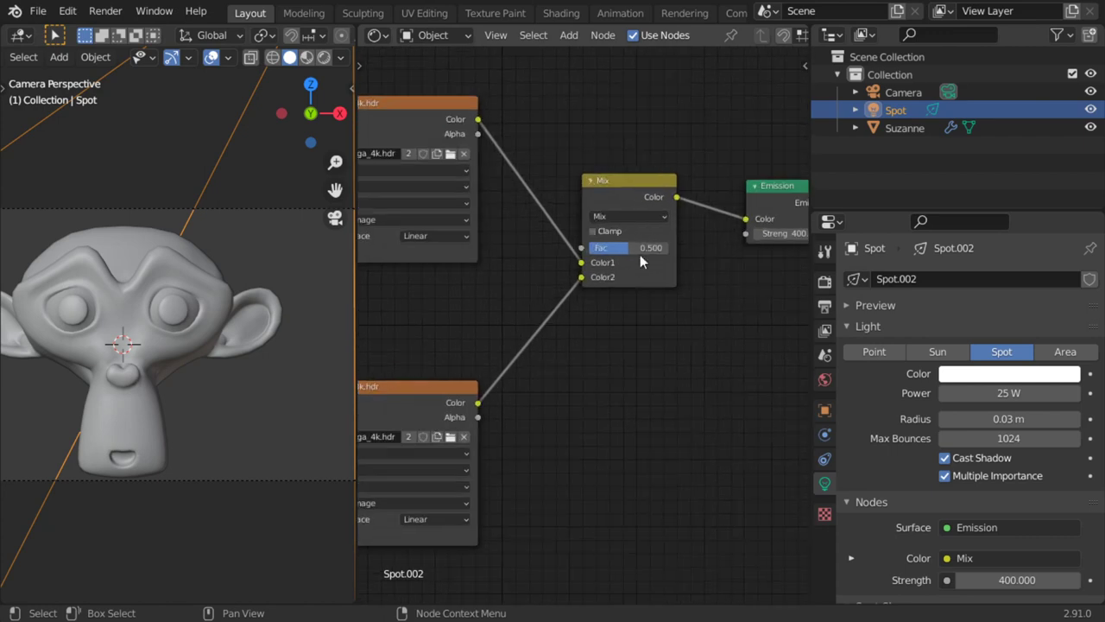
pyautogui.click(636, 217)
pyautogui.click(610, 334)
pyautogui.moveTo(620, 248); pyautogui.dragTo(656, 248)
pyautogui.click(324, 57)
# Set the upper Mapping node's location to X 1 m and Y 5 m
pyautogui.hscroll(-5, 458, 293)
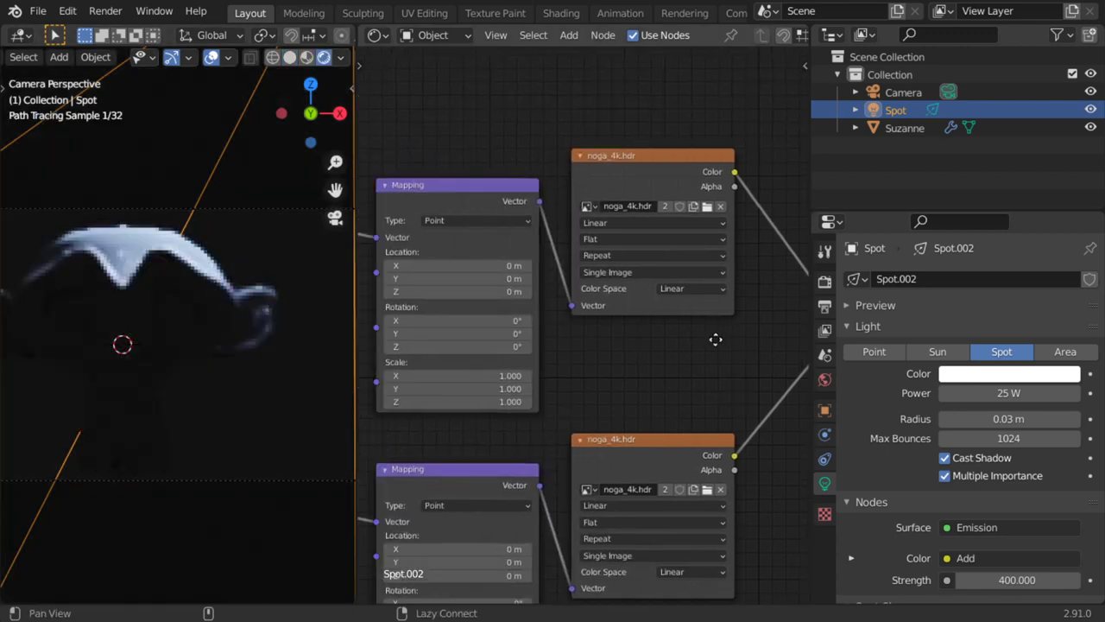
pyautogui.moveTo(591, 389); pyautogui.dragTo(679, 323, button='middle')
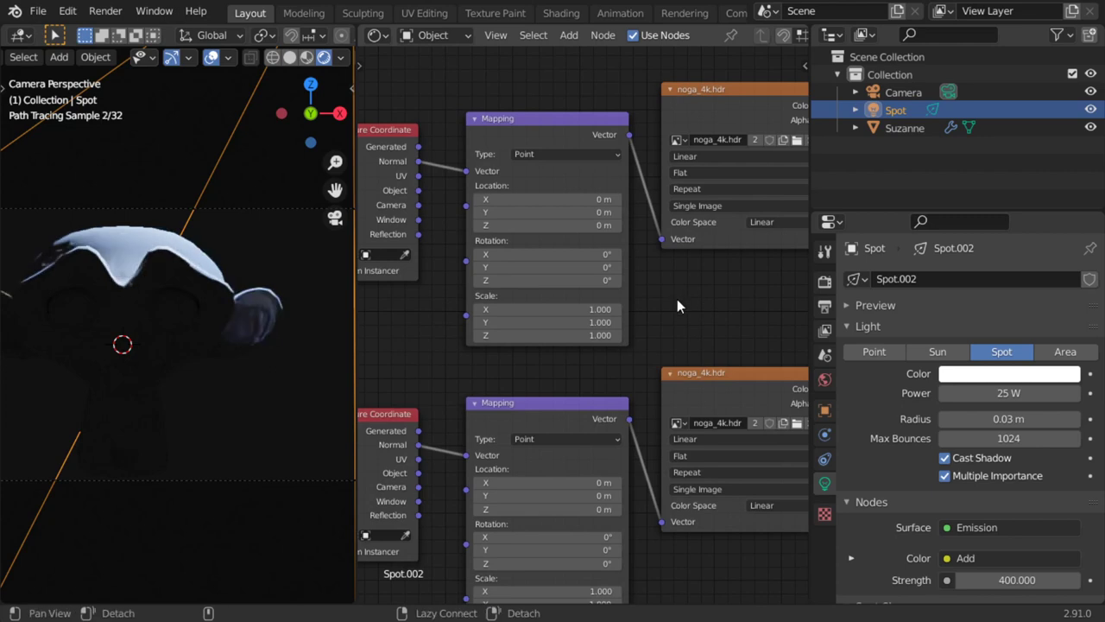
pyautogui.click(569, 199)
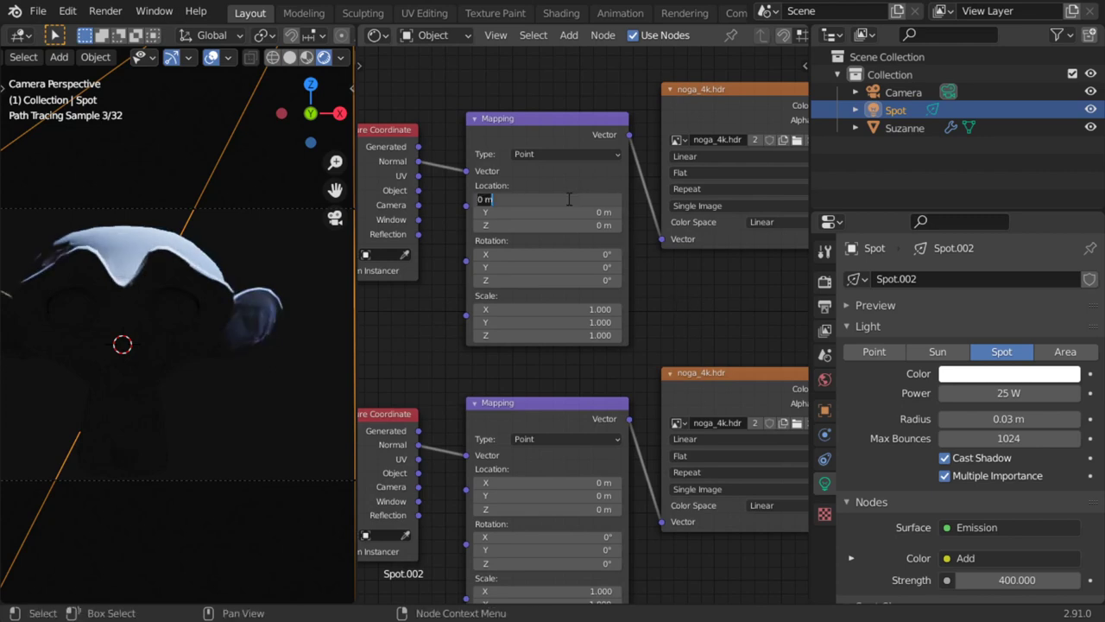
pyautogui.write('1')
pyautogui.press('Return')
pyautogui.click(566, 209)
pyautogui.write('5')
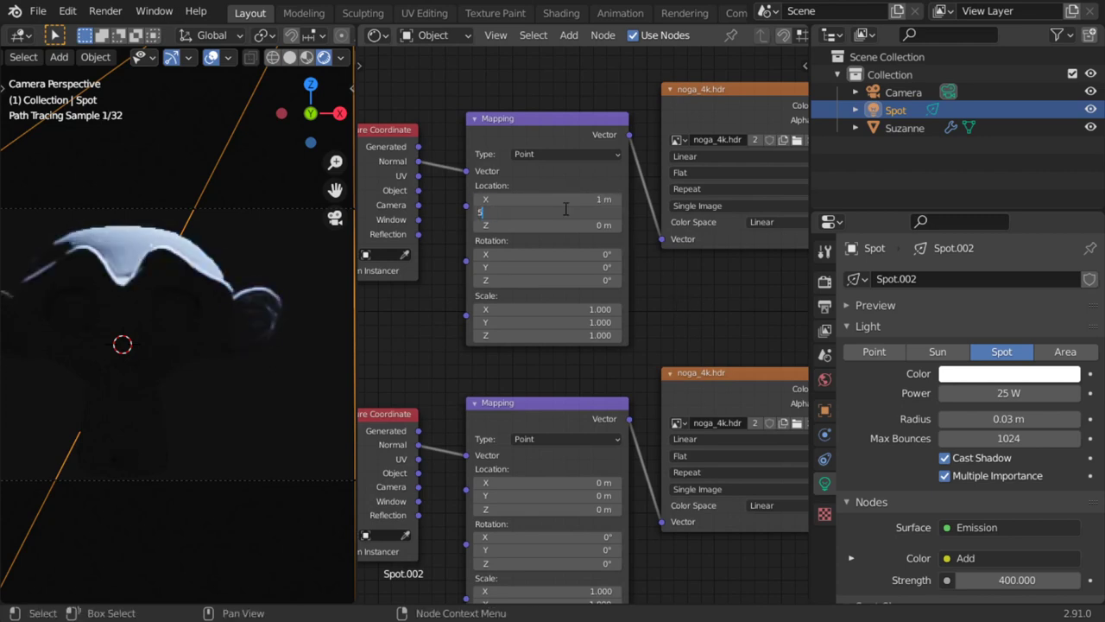
pyautogui.press('Return')
# Set the lower Mapping node's location to X 3 m and Y 25 m
pyautogui.click(587, 481)
pyautogui.write('3')
pyautogui.press('Return')
pyautogui.click(589, 494)
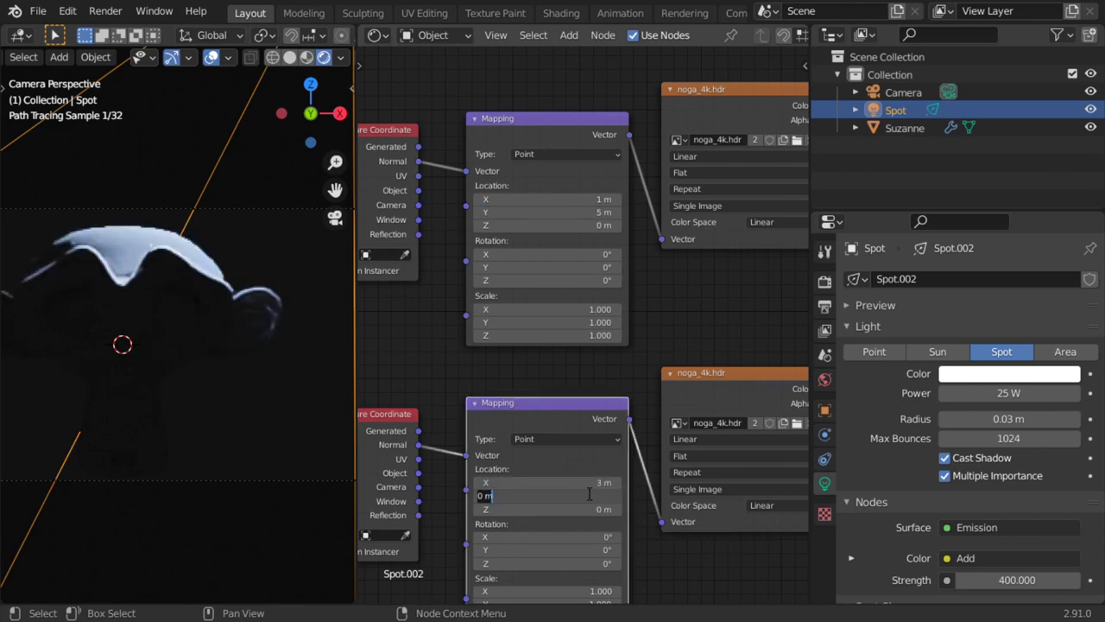
pyautogui.write('25')
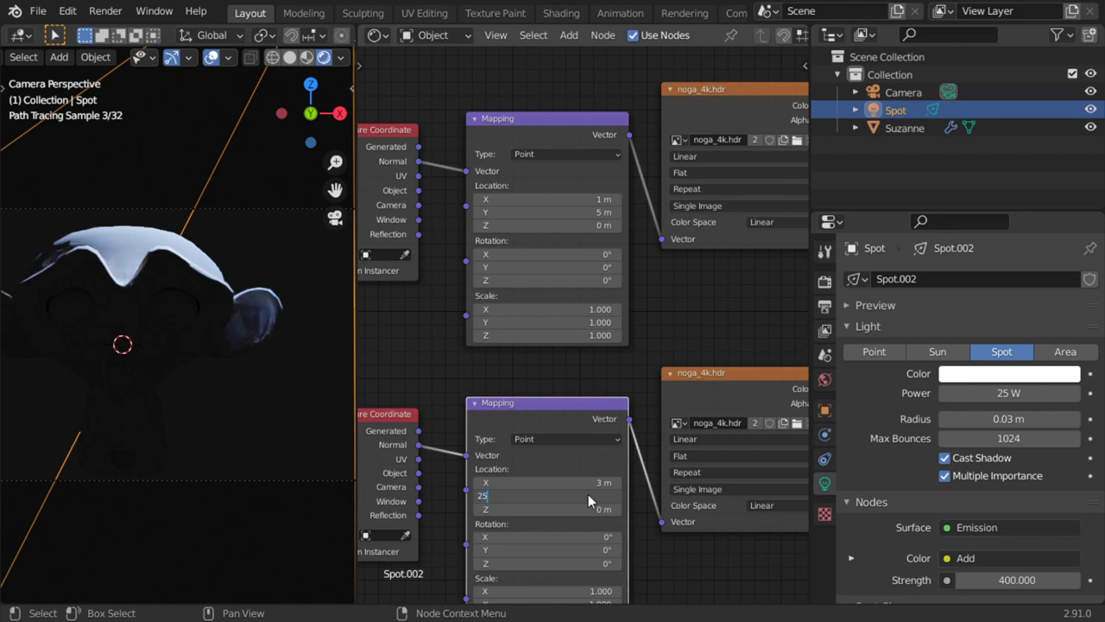
pyautogui.press('Return')
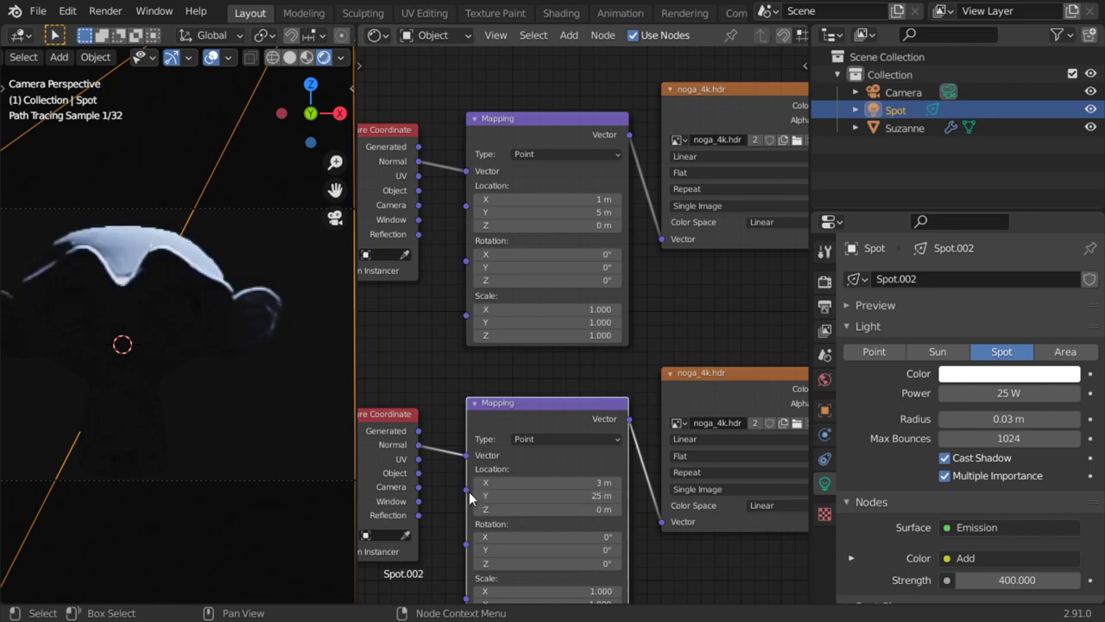
pyautogui.click(1025, 394)
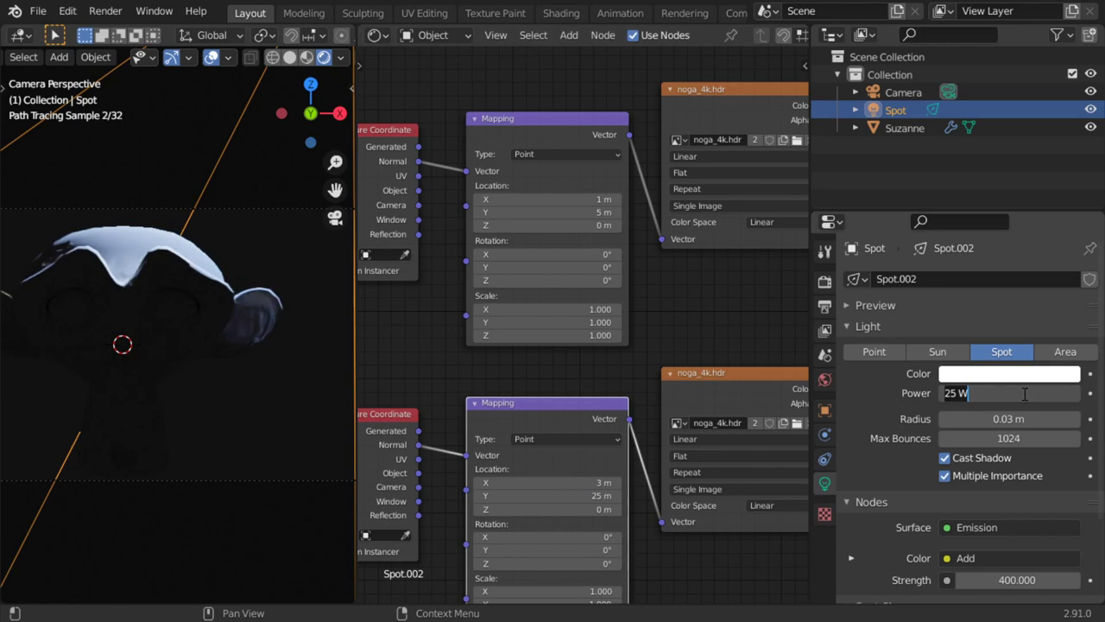
# Set the spotlight Power to 15 W and the Emission node Strength to 200
pyautogui.write('15')
pyautogui.press('Return')
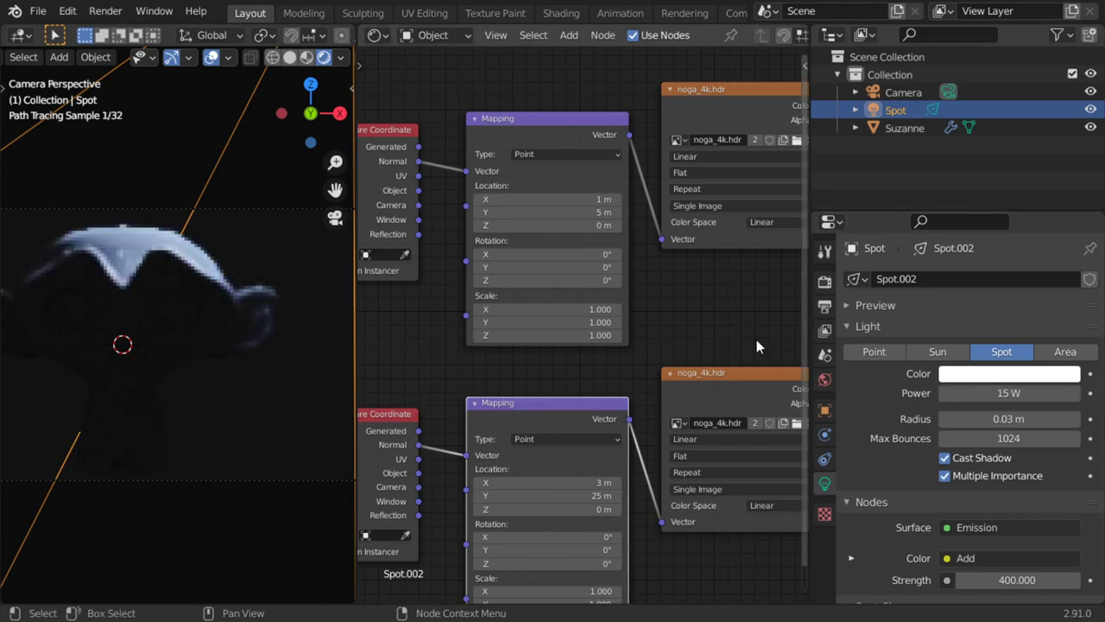
pyautogui.moveTo(756, 346); pyautogui.dragTo(612, 379, button='middle')
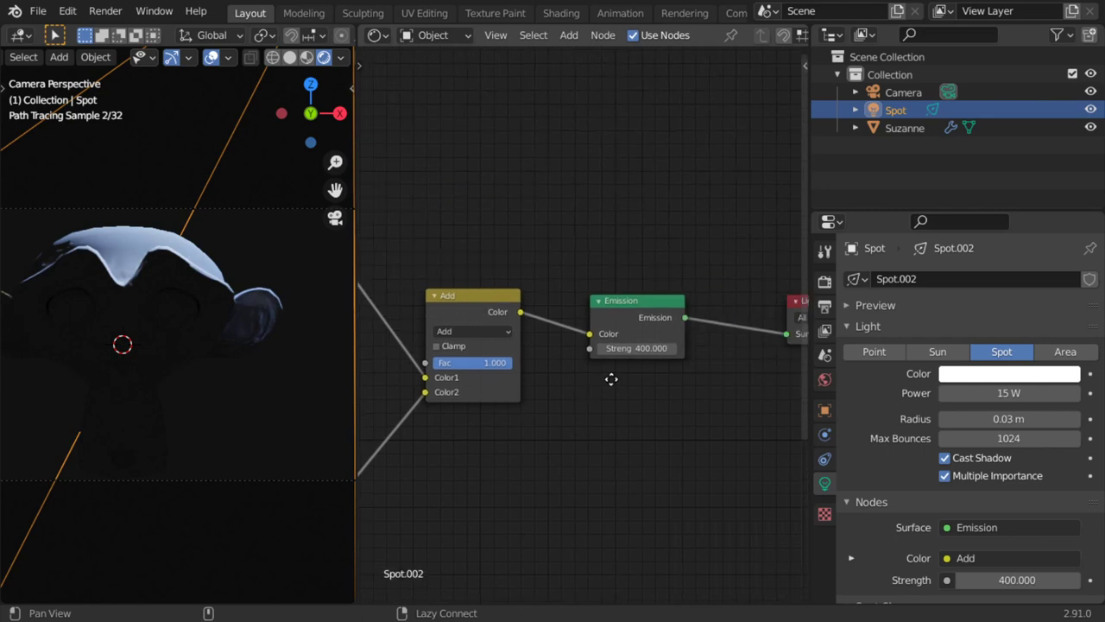
pyautogui.doubleClick(635, 349)
pyautogui.write('200')
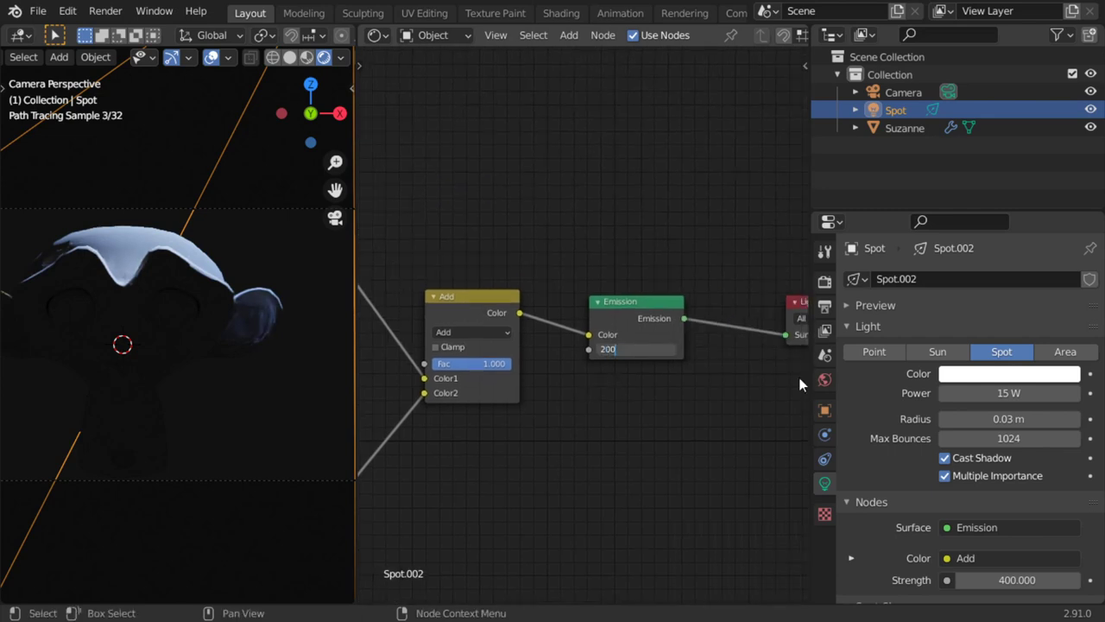
pyautogui.press('Return')
# Raise the spotlight Power to 100 W
pyautogui.doubleClick(993, 393)
pyautogui.write('100')
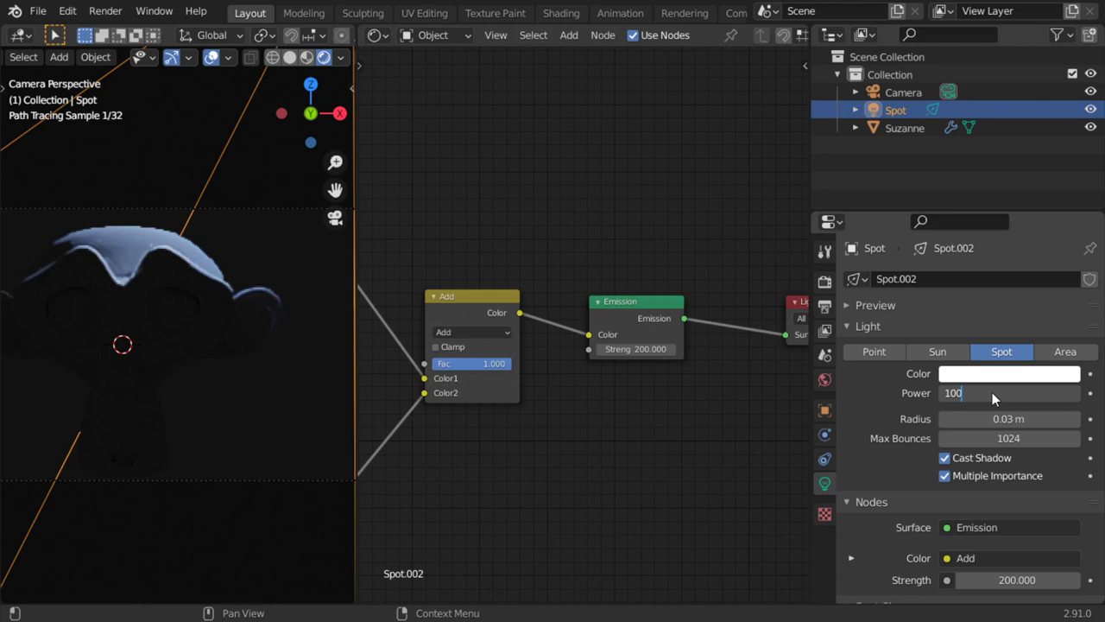
pyautogui.press('Return')
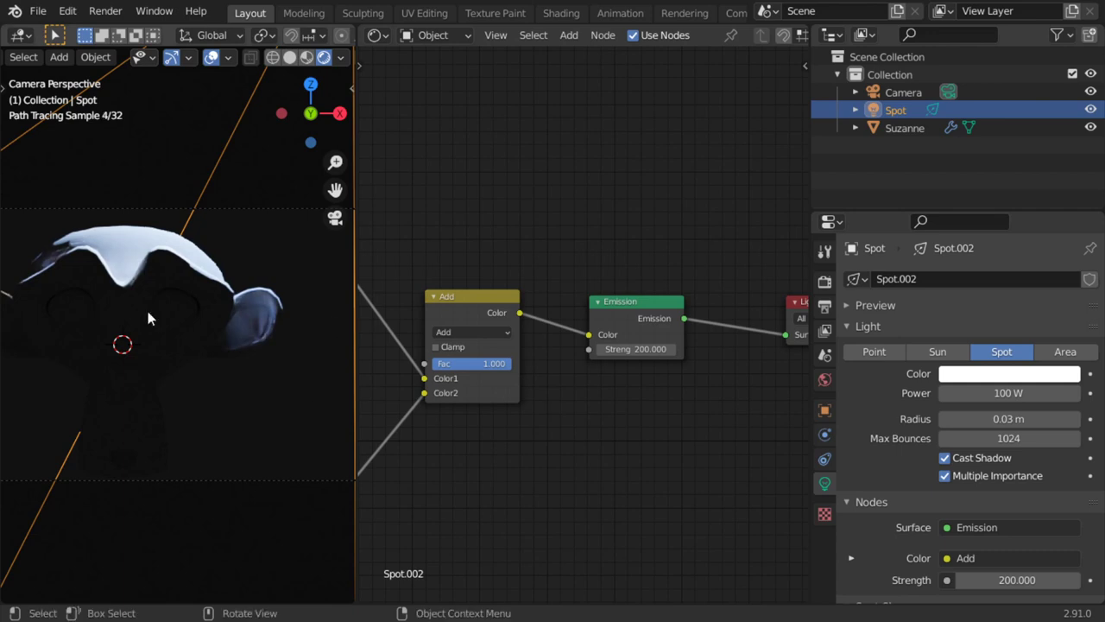
# In solid front view, duplicate the spotlight and rotate and move the copy
pyautogui.click(289, 57)
pyautogui.press('KP_1')
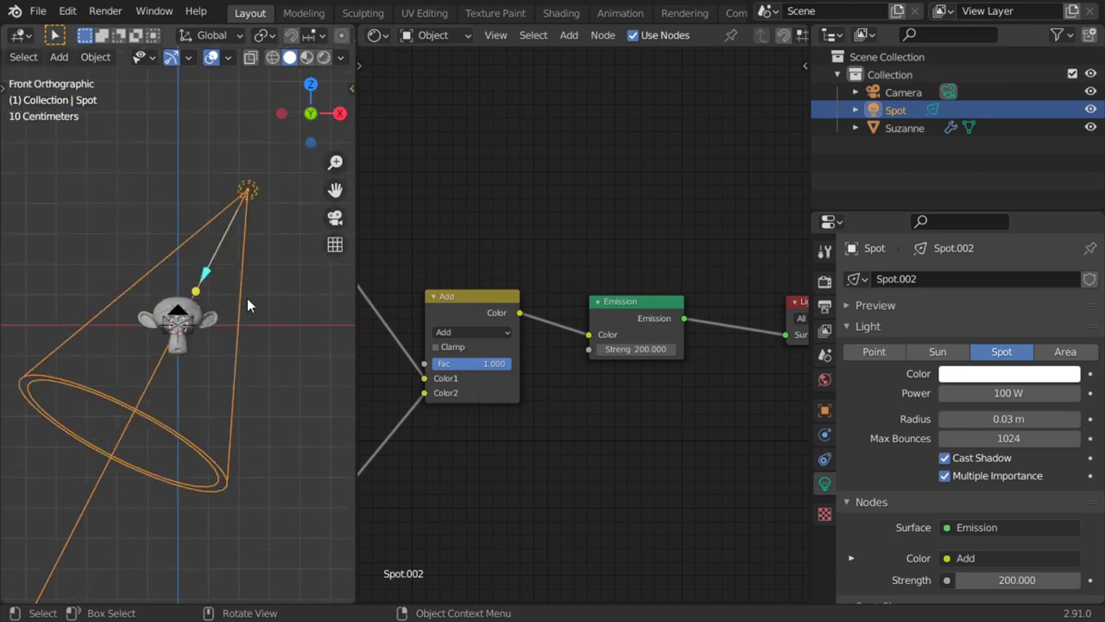
pyautogui.hotkey('shift', 'd')
pyautogui.click(137, 293)
pyautogui.press('r')
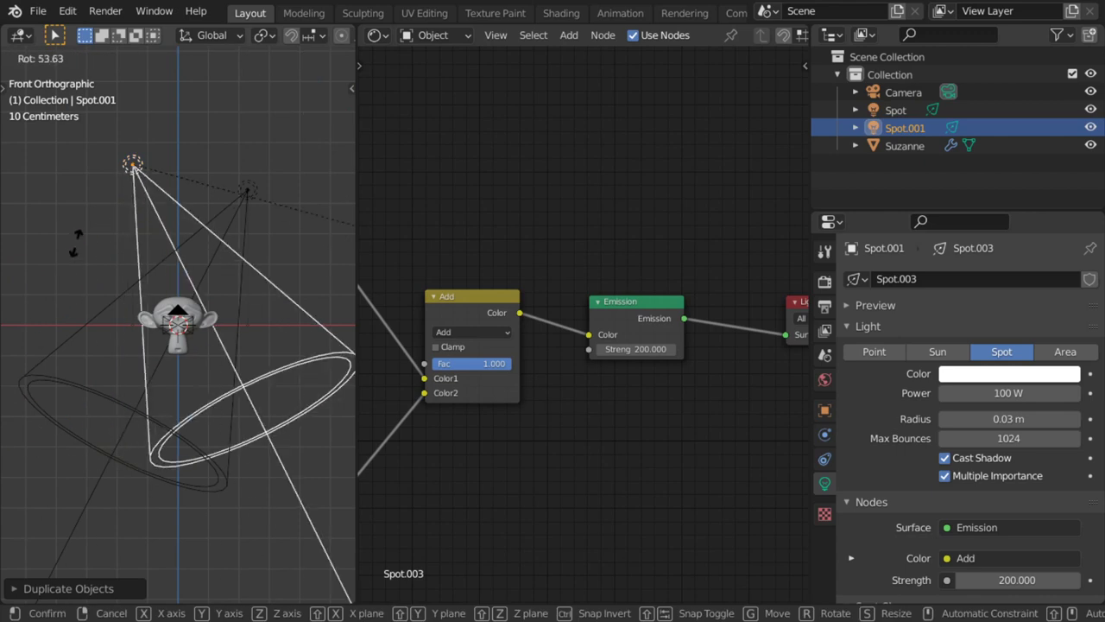
pyautogui.click(75, 243)
pyautogui.press('g')
pyautogui.click(73, 329)
# From the top view, rotate and reposition Spot.001 to aim at Suzanne, then return to camera view
pyautogui.press('r')
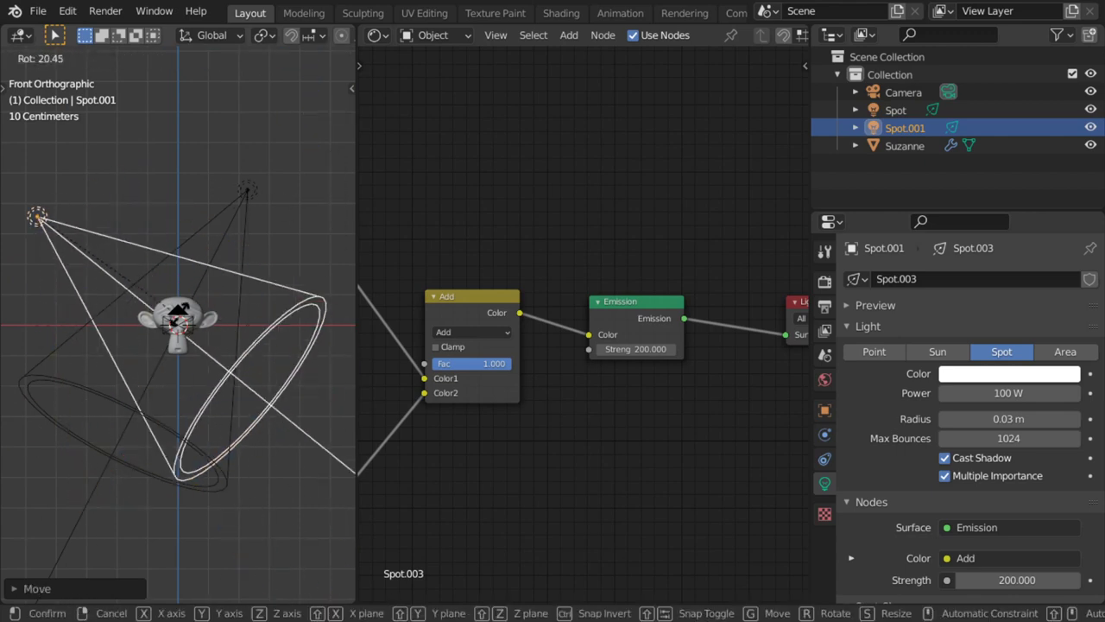
pyautogui.click(255, 309)
pyautogui.press('KP_7')
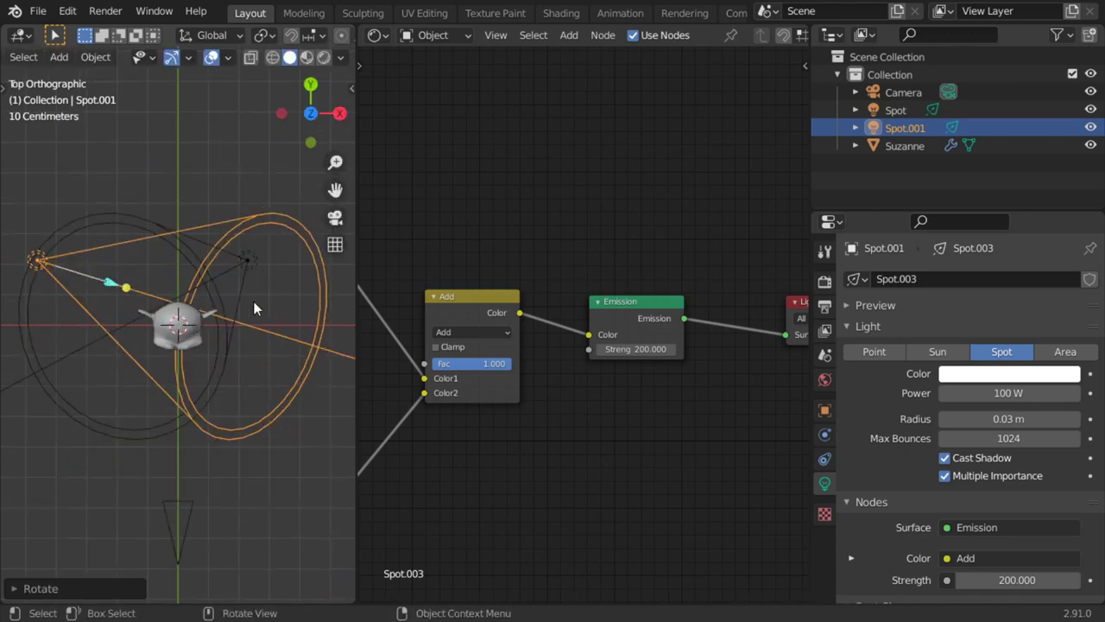
pyautogui.press('r')
pyautogui.click(204, 415)
pyautogui.press('g')
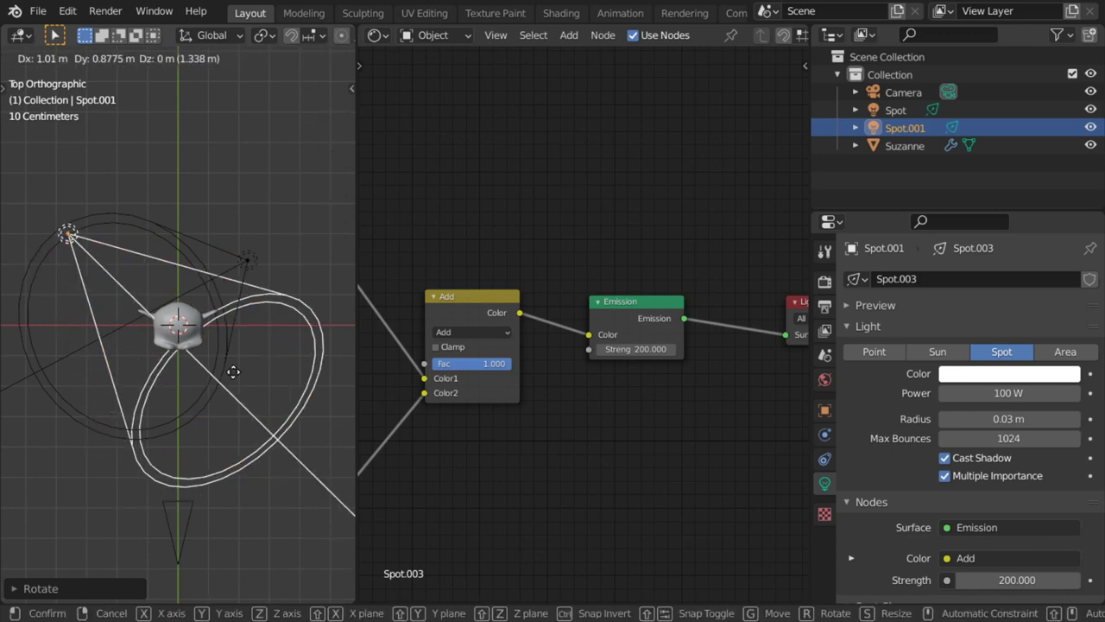
pyautogui.click(233, 371)
pyautogui.press('KP_0')
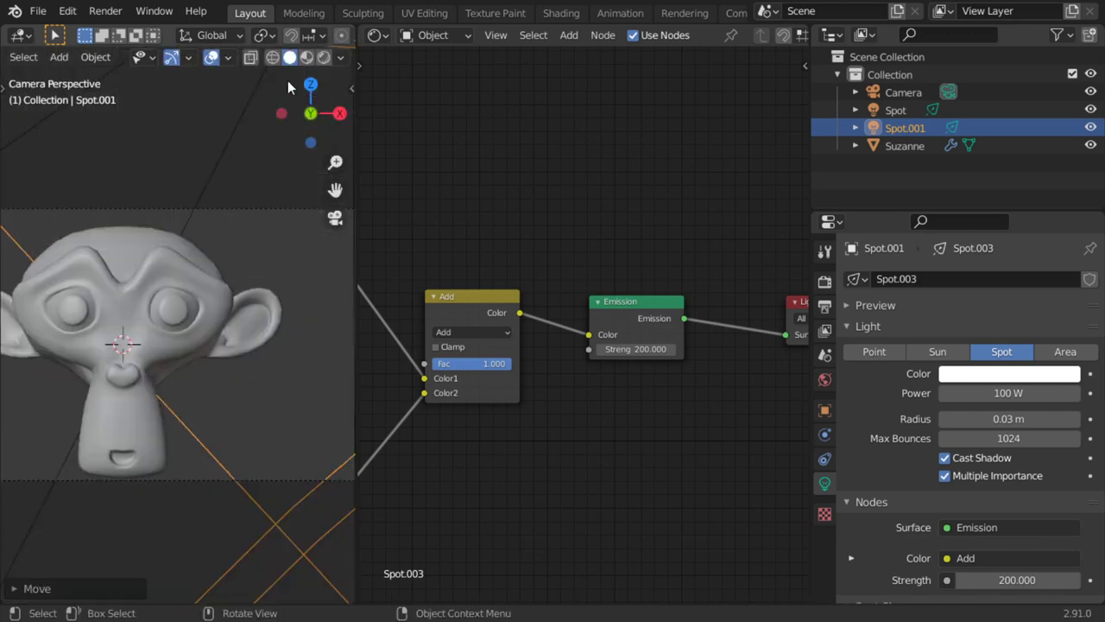
# In Rendered shading, give Spot.001 45 W Power and Emission Strength 100
pyautogui.click(322, 57)
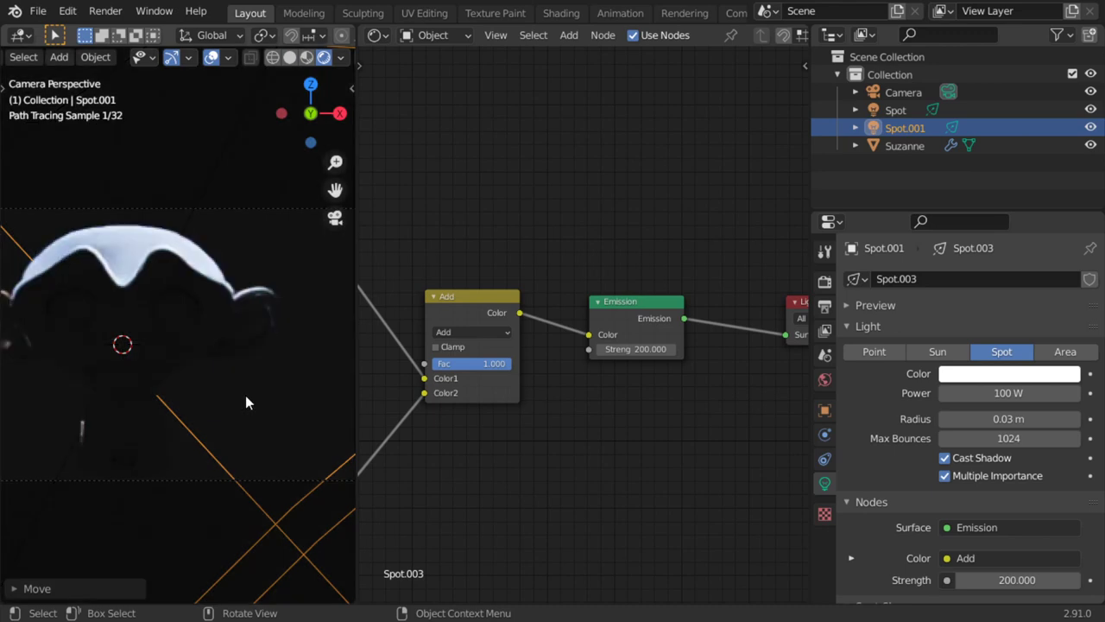
pyautogui.click(1006, 394)
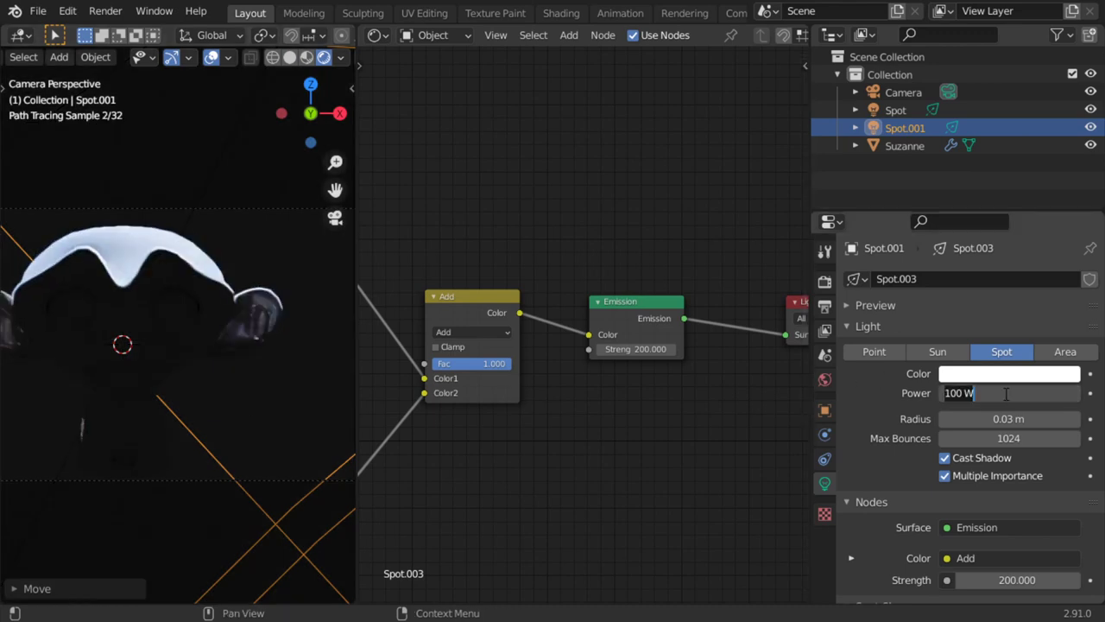
pyautogui.write('45')
pyautogui.press('Return')
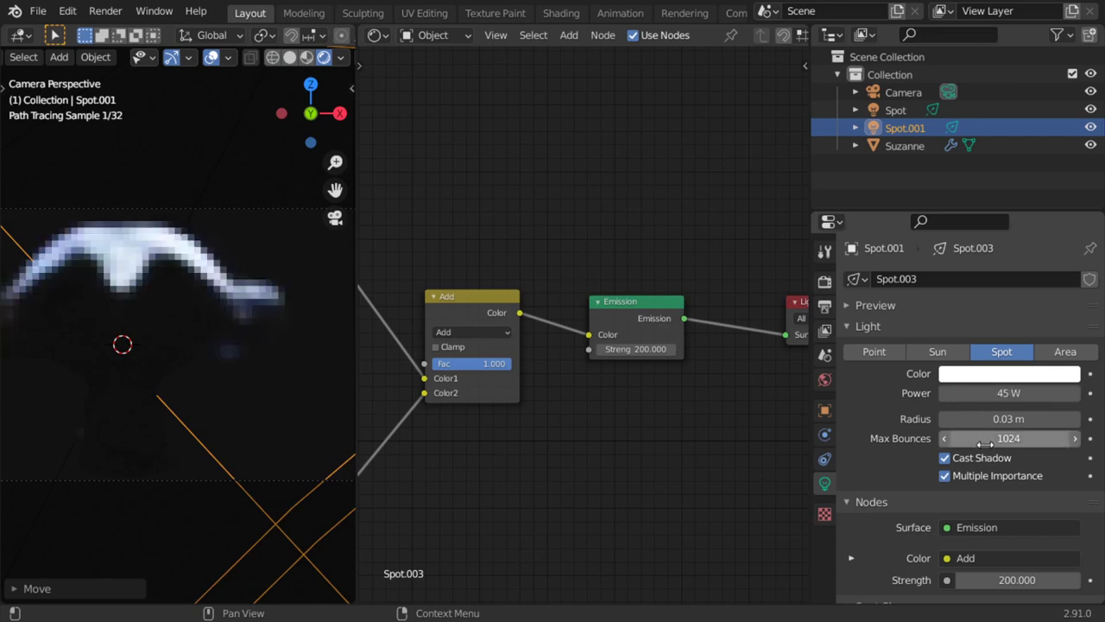
pyautogui.click(1022, 581)
pyautogui.write('1')
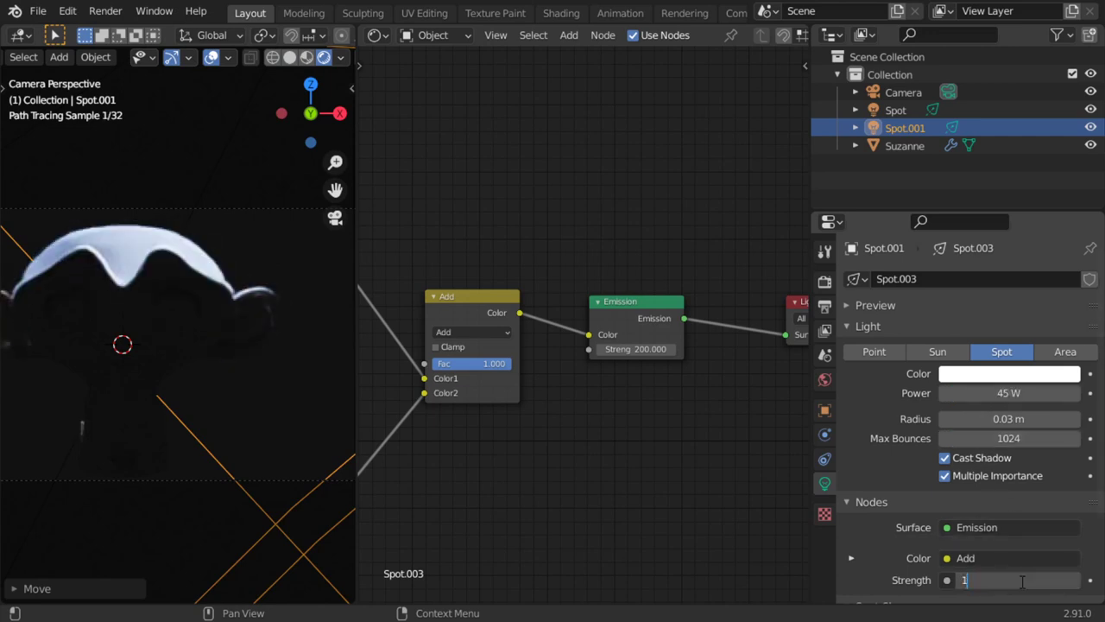
pyautogui.write('00')
pyautogui.press('Return')
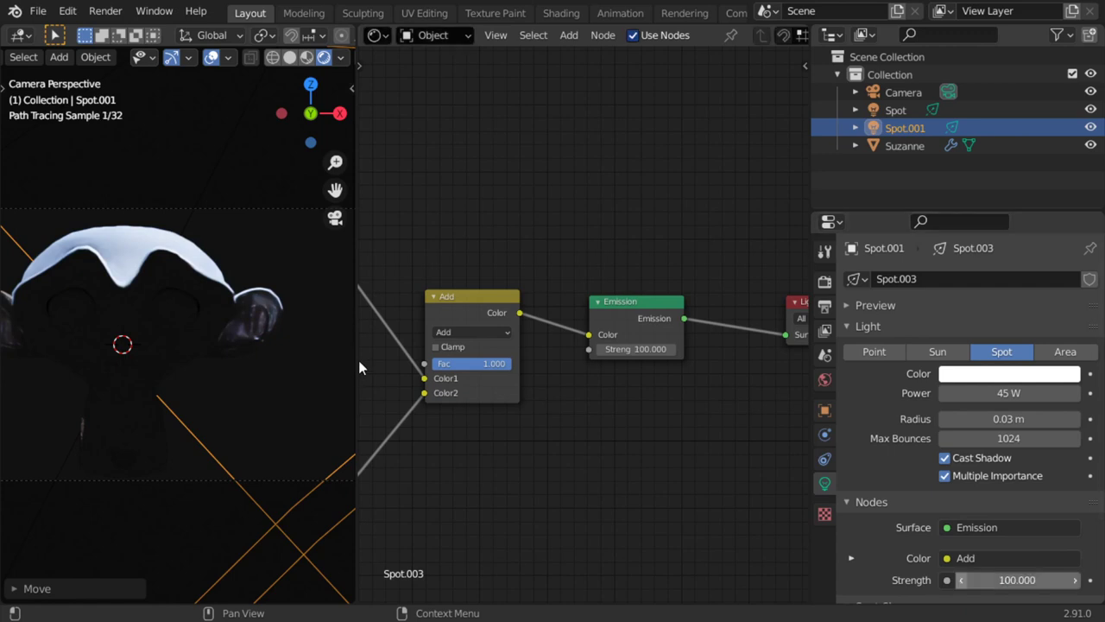
# Widen the 3D viewport and orbit to inspect Spot.001's cone over Suzanne's head
pyautogui.moveTo(357, 360)
pyautogui.mouseDown()
pyautogui.moveTo(775, 370)
pyautogui.moveTo(663, 371)
pyautogui.mouseUp()
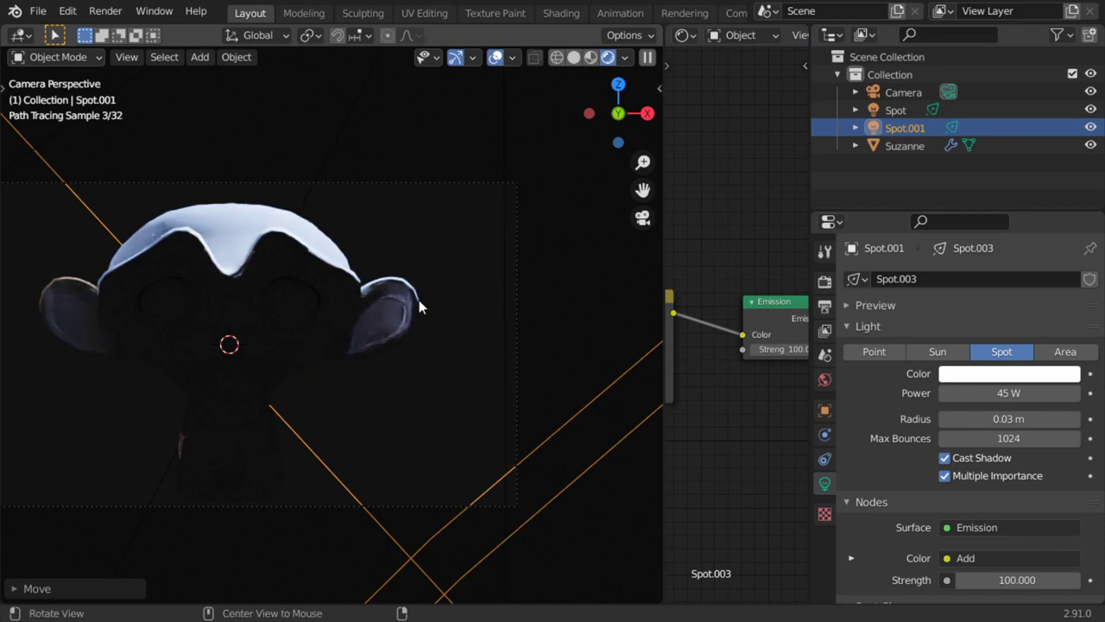
pyautogui.moveTo(419, 307); pyautogui.dragTo(403, 330, button='middle')
pyautogui.moveTo(355, 358); pyautogui.dragTo(340, 196, button='middle')
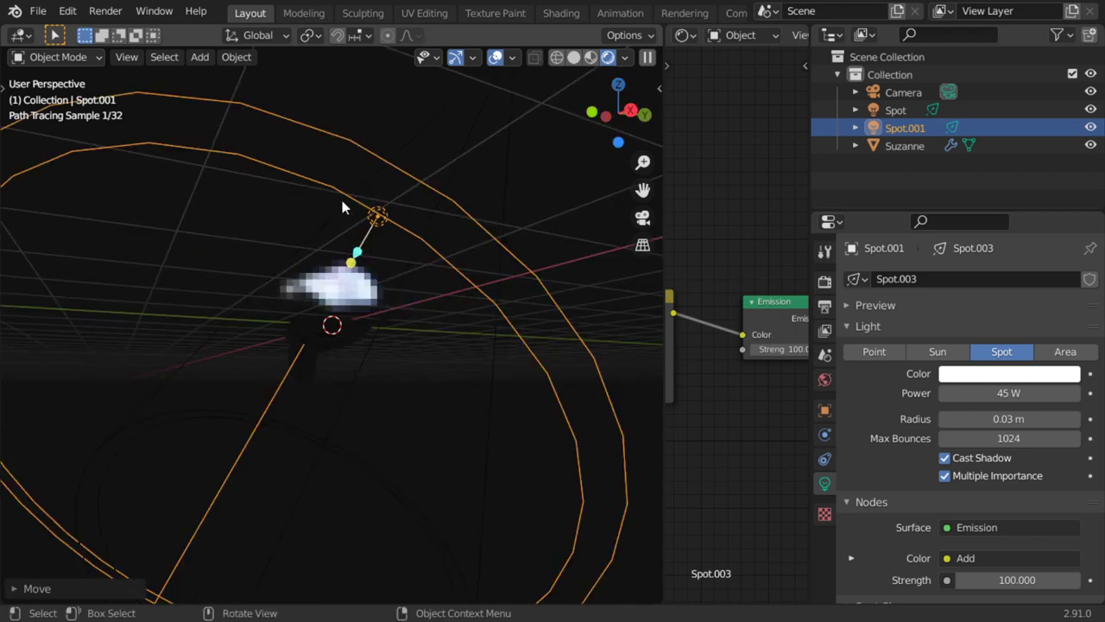
pyautogui.moveTo(409, 277)
pyautogui.mouseDown(button='middle')
pyautogui.moveTo(341, 367)
pyautogui.moveTo(256, 408)
pyautogui.moveTo(179, 348)
pyautogui.moveTo(184, 386)
pyautogui.moveTo(486, 394)
pyautogui.moveTo(512, 380)
pyautogui.mouseUp(button='middle')
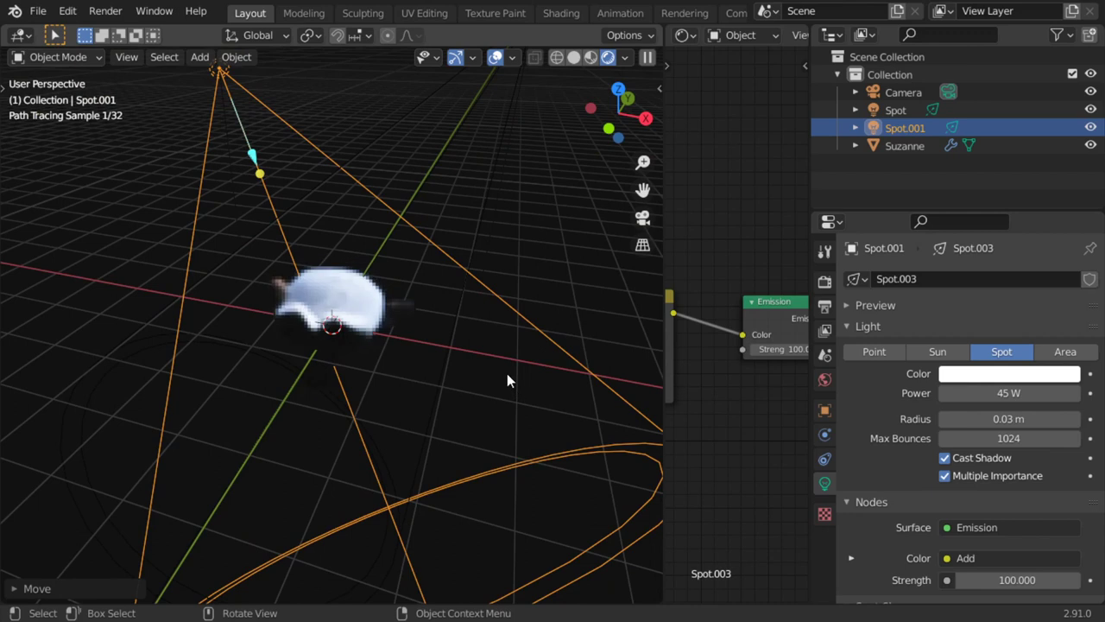
# Disable Adaptive Sampling and viewport Denoising in Render Properties, then orbit around Suzanne
pyautogui.click(825, 281)
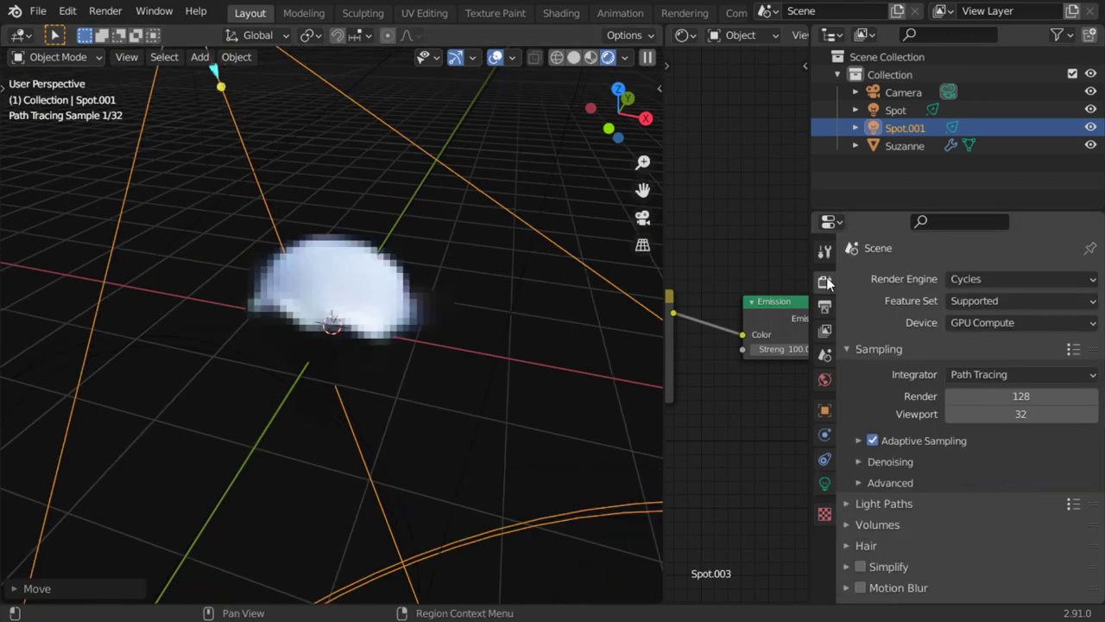
pyautogui.click(871, 441)
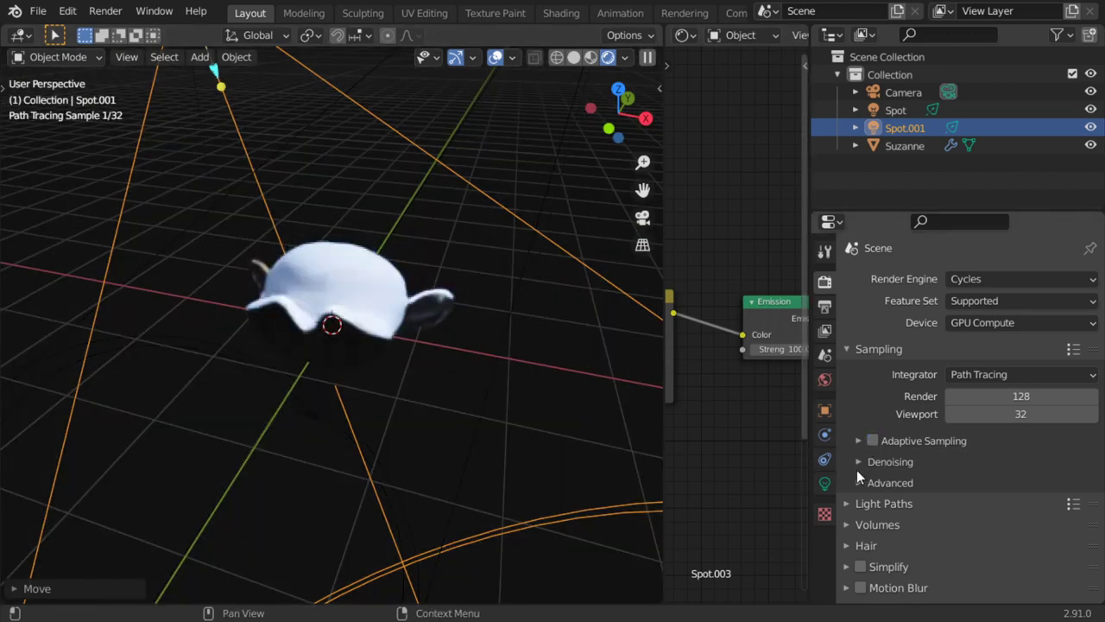
pyautogui.click(857, 462)
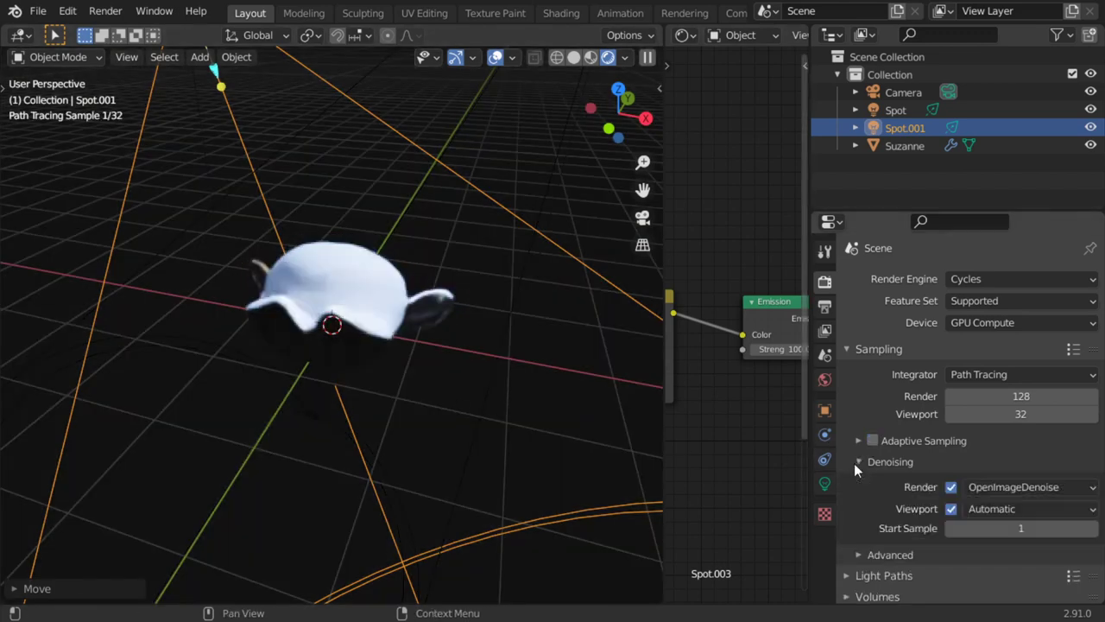
pyautogui.click(951, 508)
pyautogui.moveTo(550, 434)
pyautogui.mouseDown(button='middle')
pyautogui.moveTo(528, 363)
pyautogui.moveTo(539, 331)
pyautogui.moveTo(430, 359)
pyautogui.moveTo(455, 275)
pyautogui.moveTo(327, 385)
pyautogui.moveTo(521, 381)
pyautogui.moveTo(480, 413)
pyautogui.moveTo(521, 465)
pyautogui.moveTo(535, 382)
pyautogui.moveTo(462, 372)
pyautogui.moveTo(419, 381)
pyautogui.moveTo(456, 397)
pyautogui.moveTo(320, 369)
pyautogui.moveTo(554, 381)
pyautogui.mouseUp(button='middle')
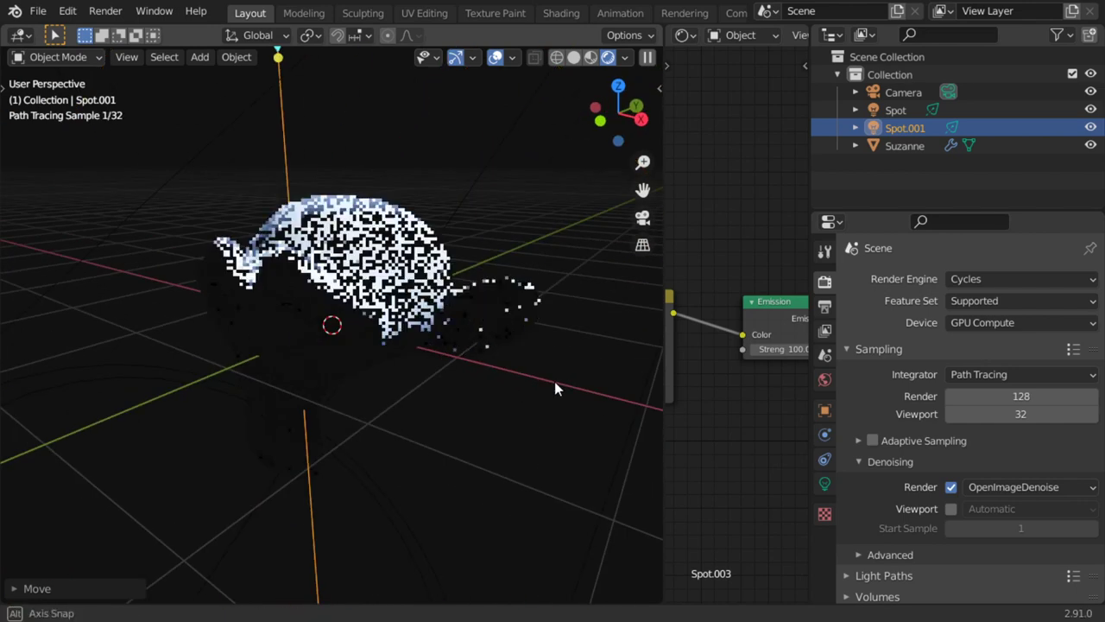
pyautogui.moveTo(467, 375)
pyautogui.mouseDown(button='middle')
pyautogui.moveTo(529, 401)
pyautogui.moveTo(498, 375)
pyautogui.moveTo(509, 395)
pyautogui.moveTo(443, 476)
pyautogui.mouseUp(button='middle')
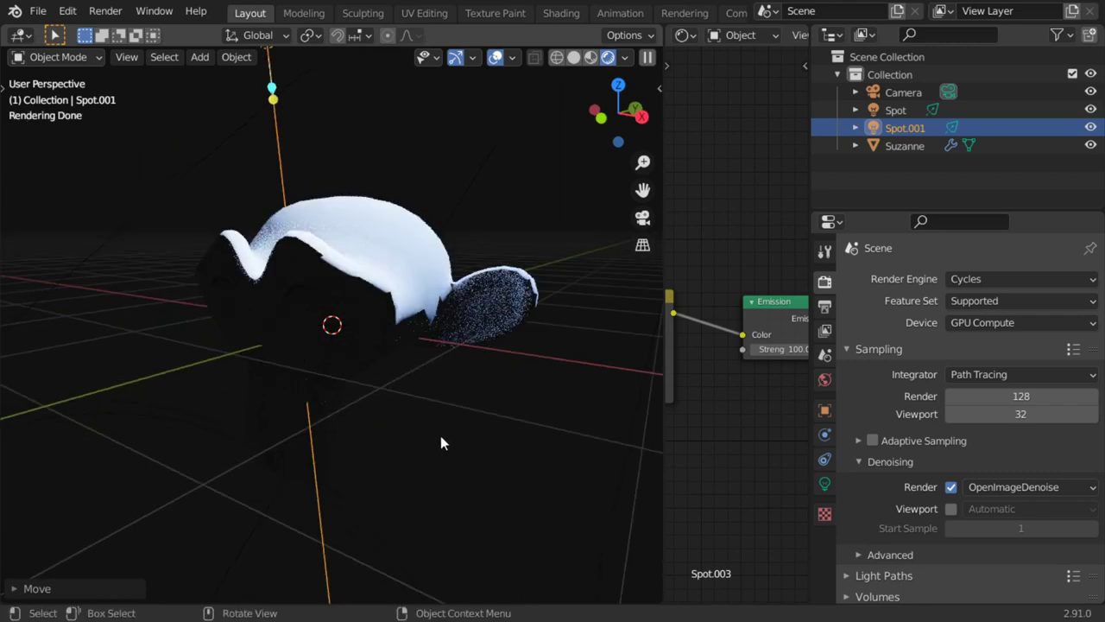